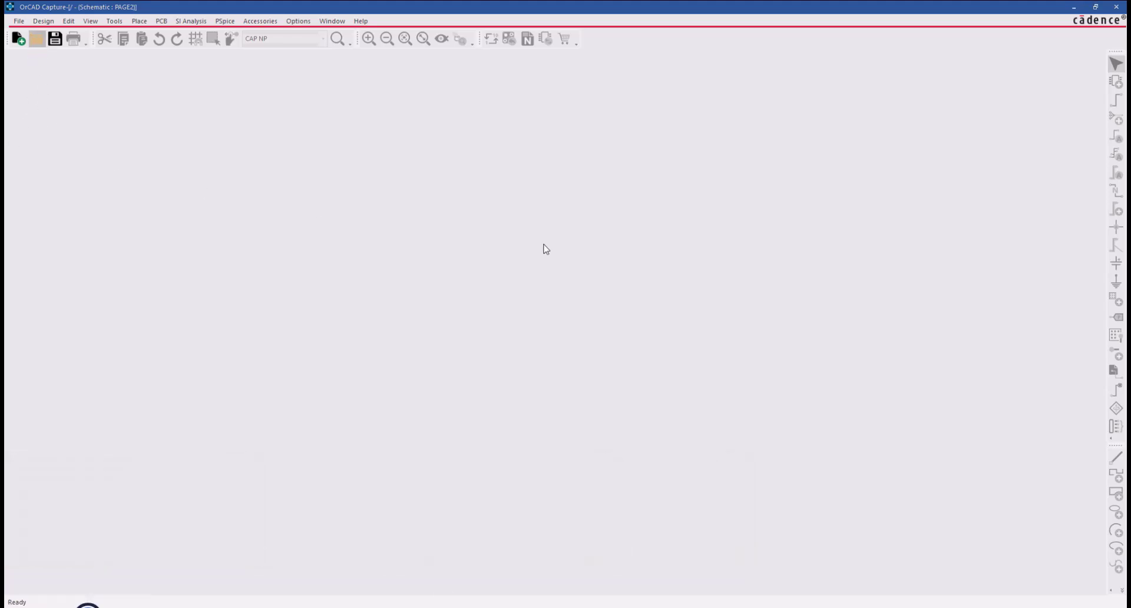
# Open the INTRO.opj project so its PAGE2 schematic is shown.
pyautogui.hotkey('ctrl', 'o')
pyautogui.doubleClick(493, 263)
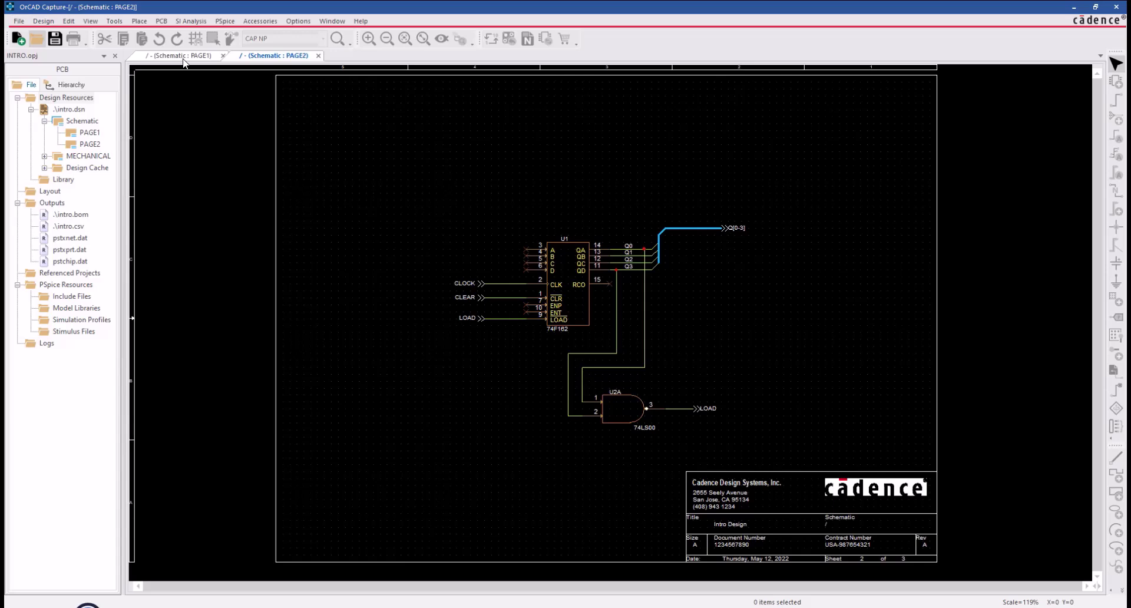
# On PAGE1, set the Schematic Theme to Light in Preferences.
pyautogui.click(183, 57)
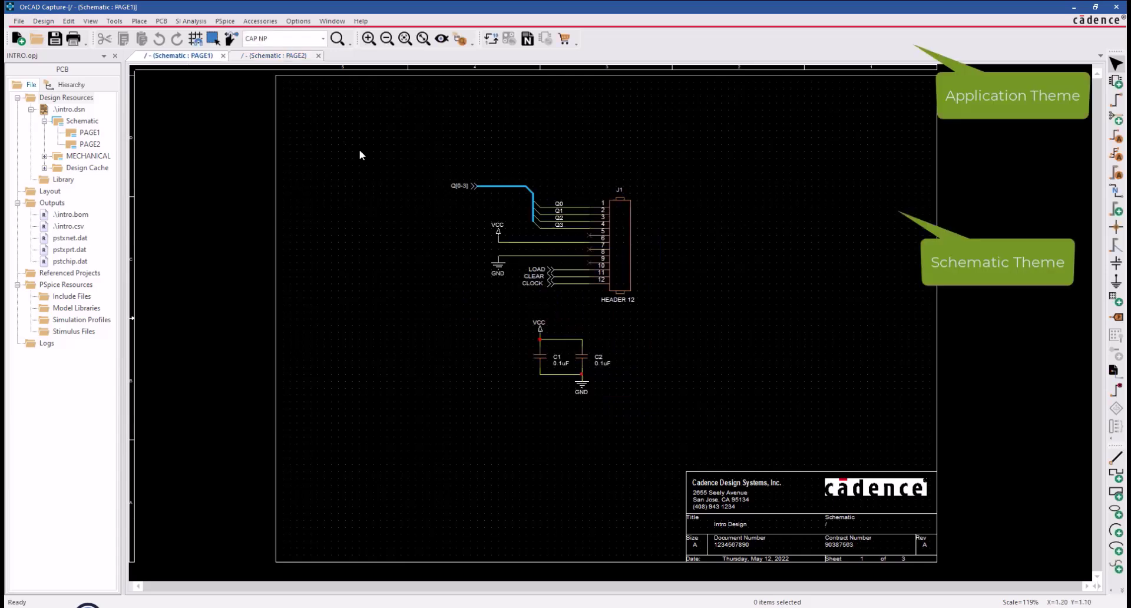
pyautogui.click(298, 21)
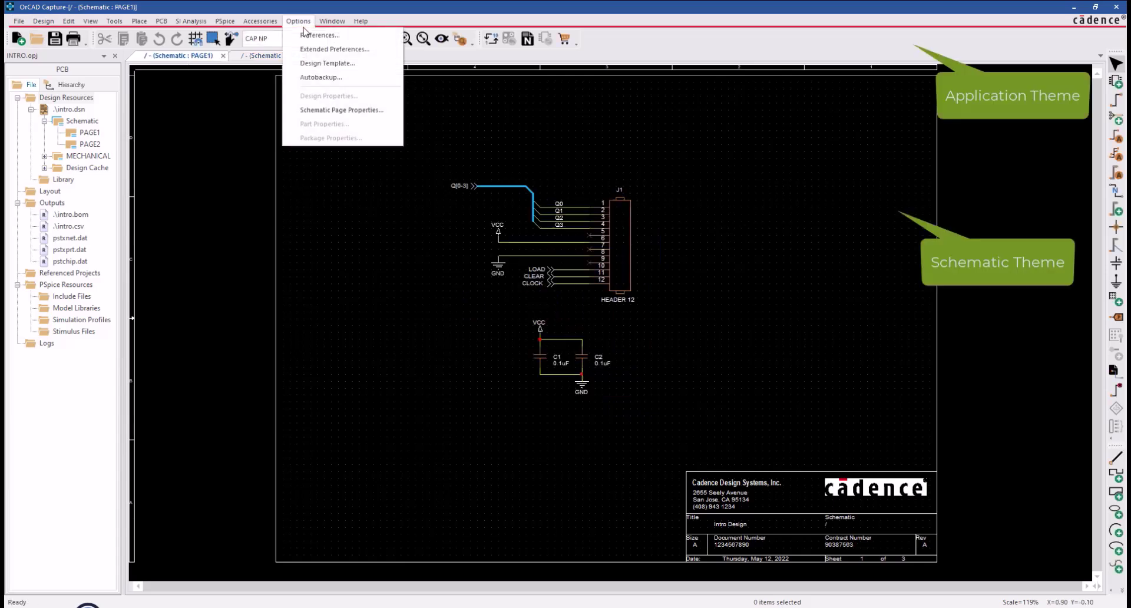
pyautogui.click(307, 35)
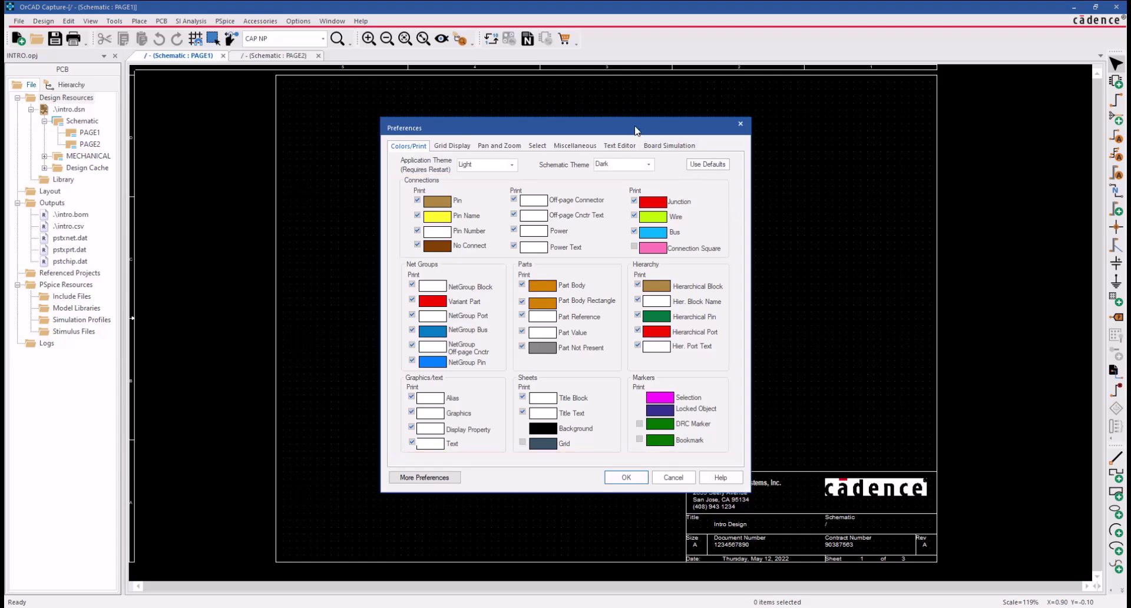
pyautogui.moveTo(622, 128); pyautogui.dragTo(913, 121)
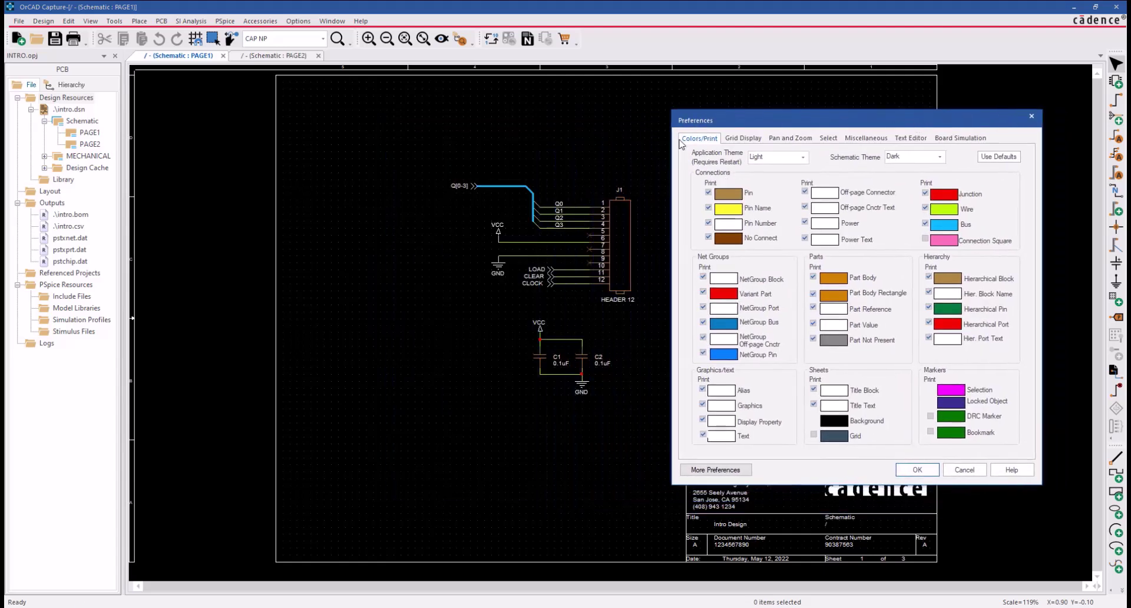
pyautogui.click(940, 157)
pyautogui.click(912, 190)
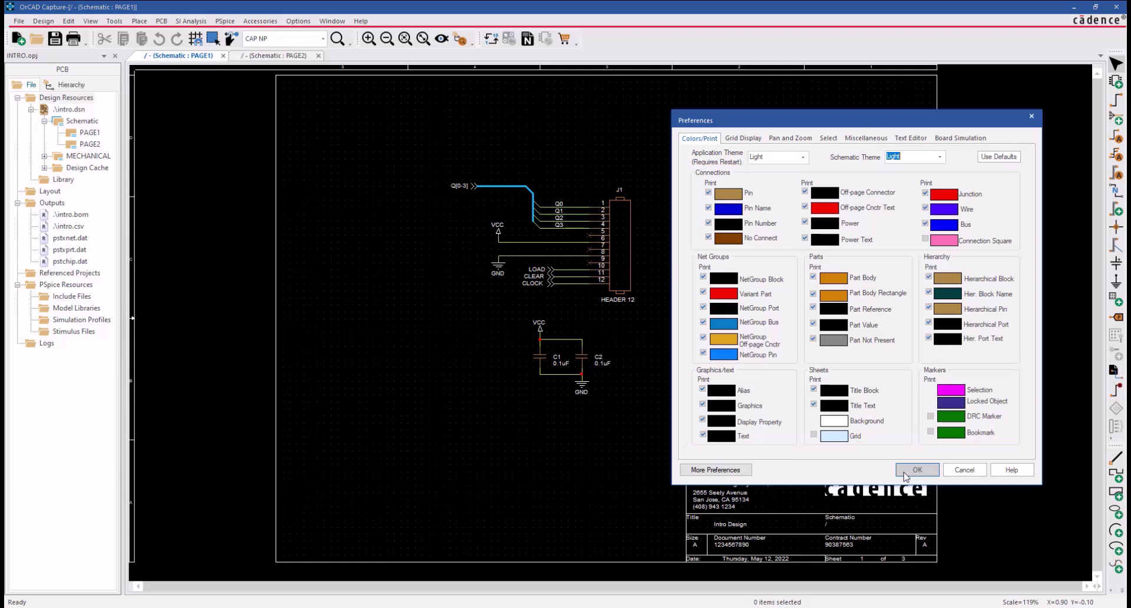
pyautogui.click(917, 470)
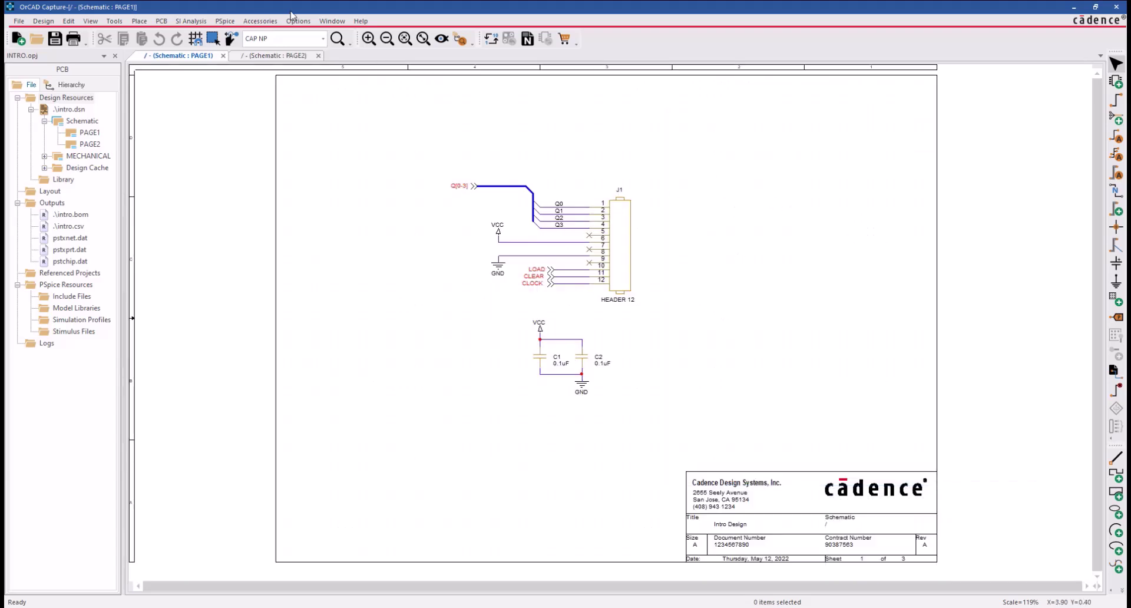
# Set the Schematic Theme back to Dark in the Preferences colour settings.
pyautogui.click(298, 20)
pyautogui.click(319, 35)
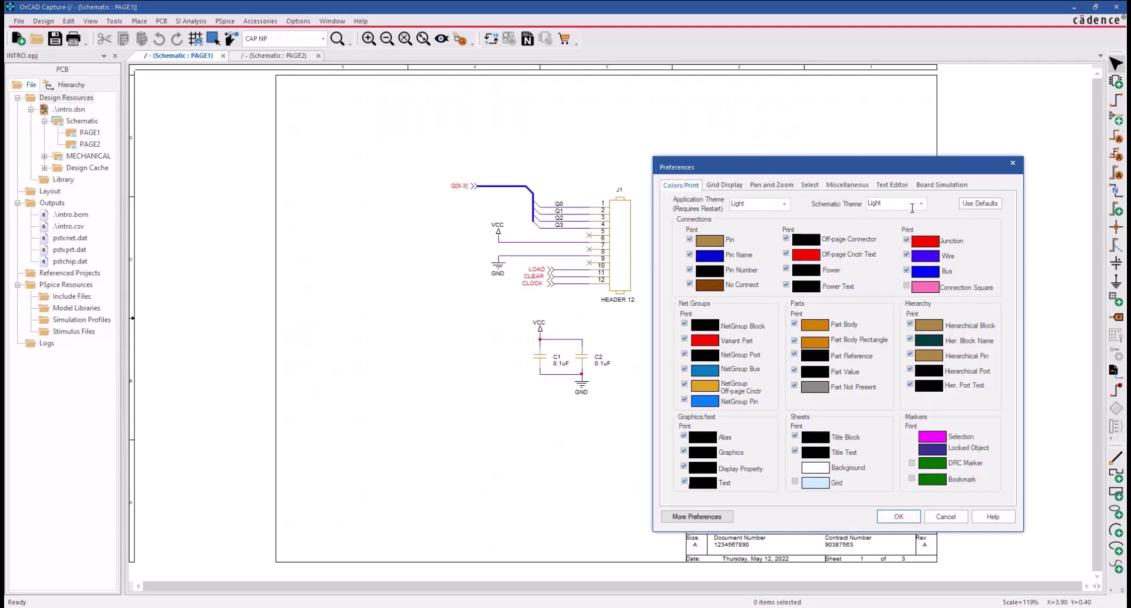
pyautogui.click(920, 203)
pyautogui.click(893, 231)
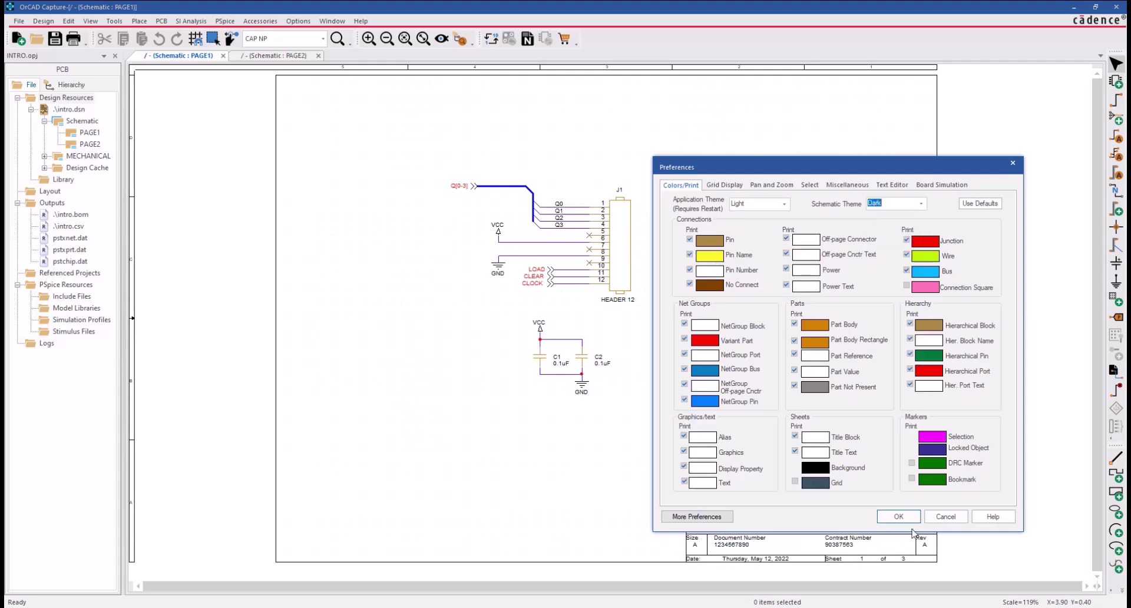
pyautogui.moveTo(884, 171); pyautogui.dragTo(922, 131)
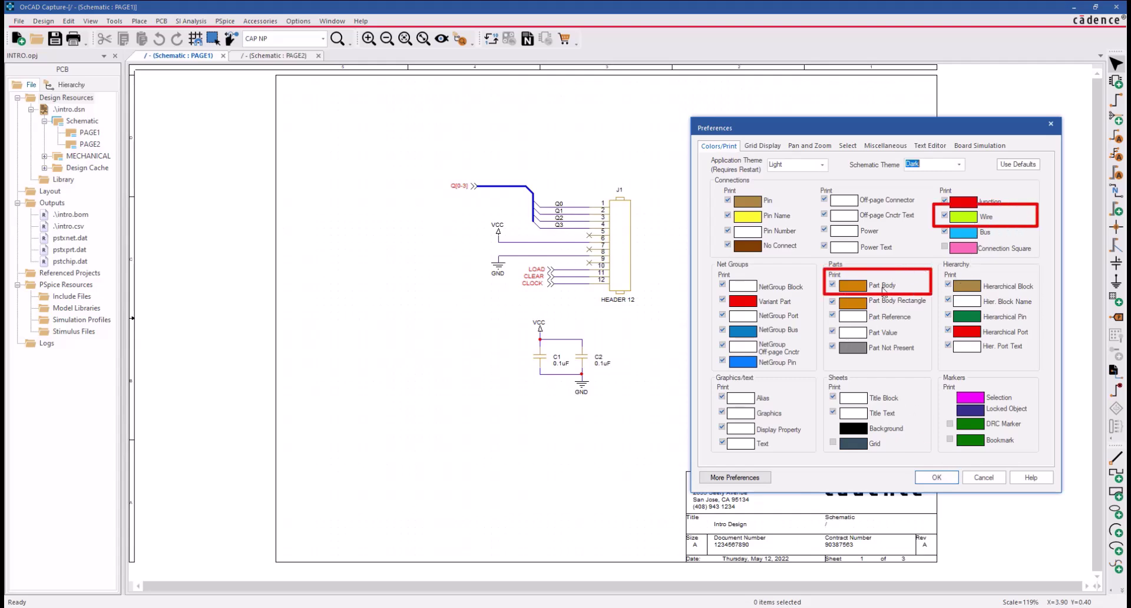
pyautogui.click(937, 477)
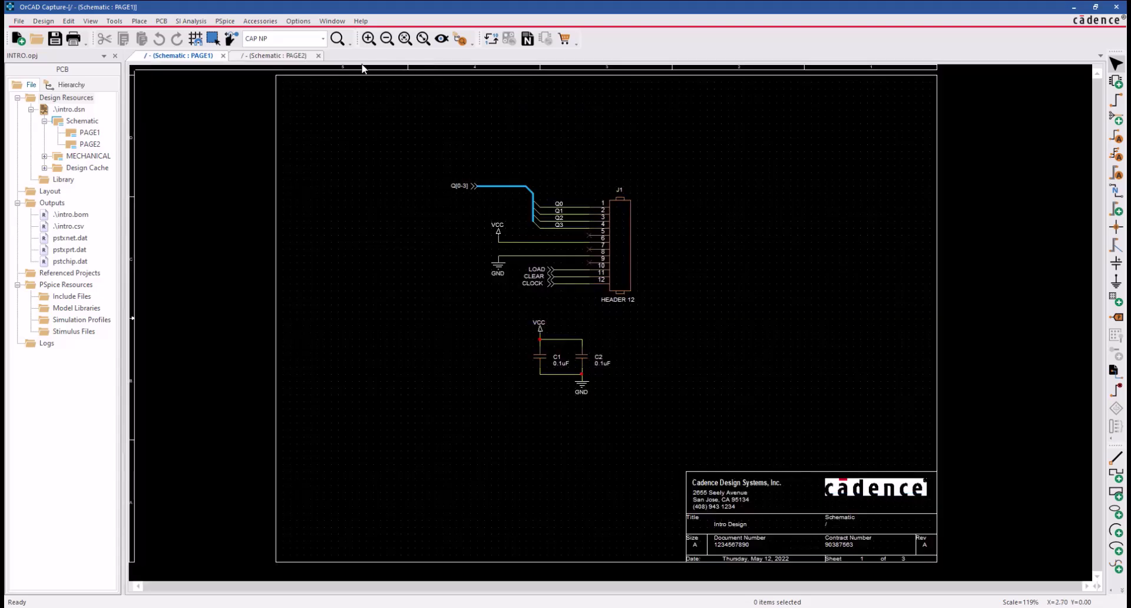
pyautogui.click(298, 21)
pyautogui.click(313, 31)
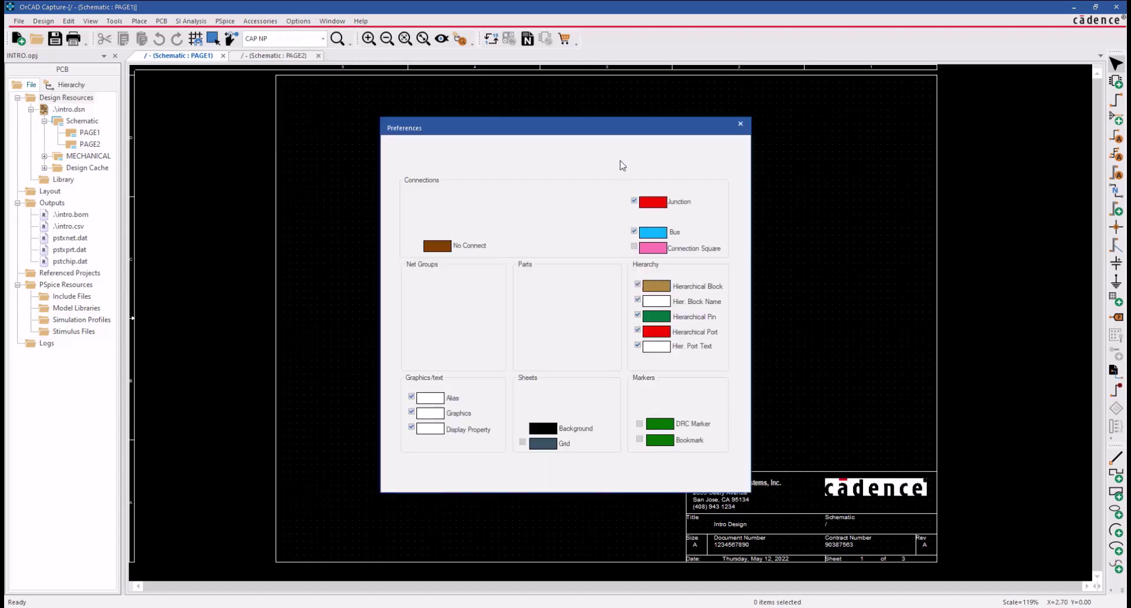
pyautogui.moveTo(616, 131)
pyautogui.mouseDown()
pyautogui.moveTo(925, 130)
pyautogui.moveTo(894, 109)
pyautogui.mouseUp()
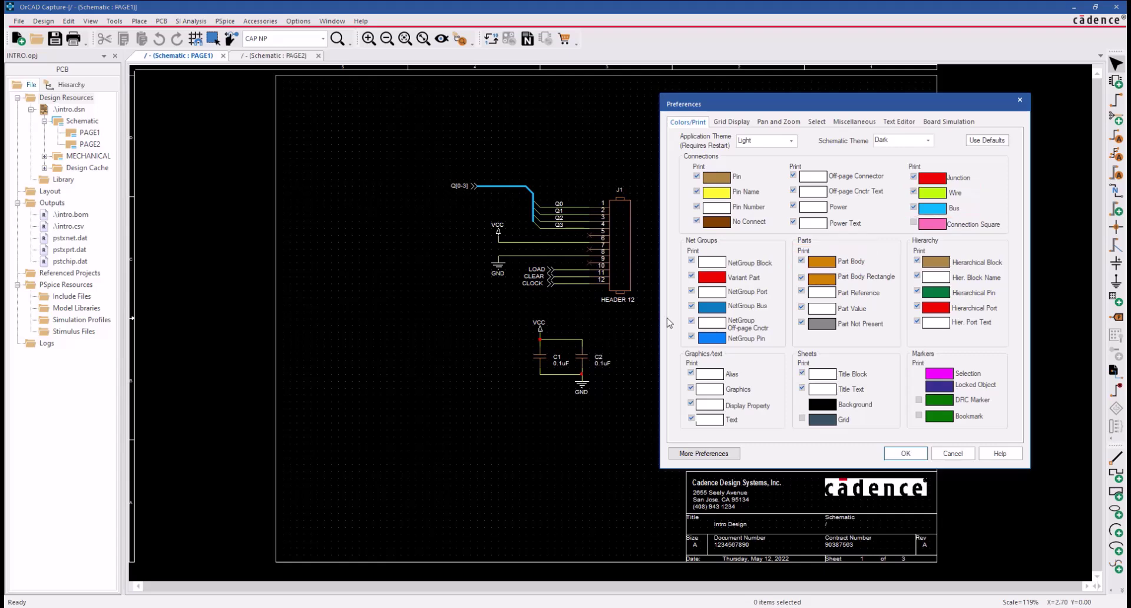
pyautogui.click(916, 455)
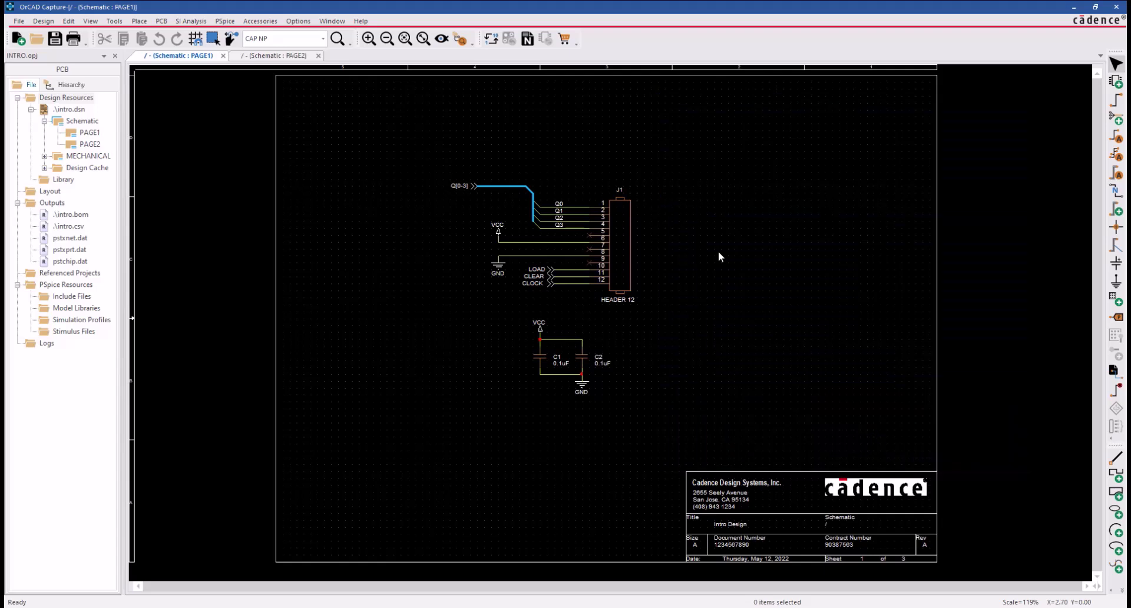
# Give the C1–C2 VCC wire a thicker line width and dark blue colour, keeping the default style.
pyautogui.click(570, 340)
pyautogui.rightClick(570, 340)
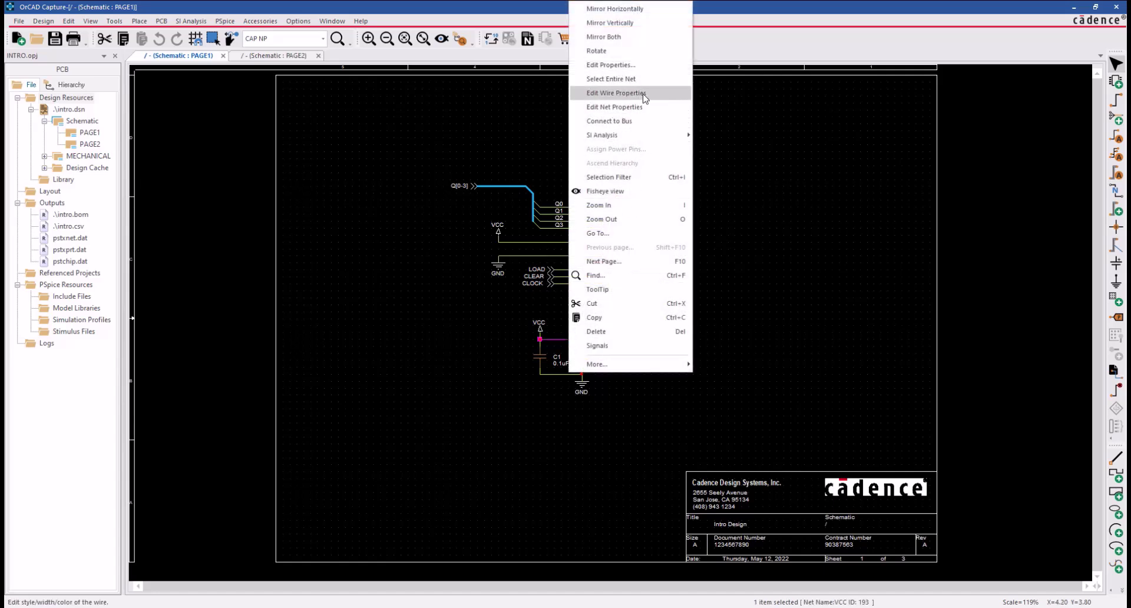
pyautogui.click(644, 94)
pyautogui.moveTo(572, 275); pyautogui.dragTo(747, 264)
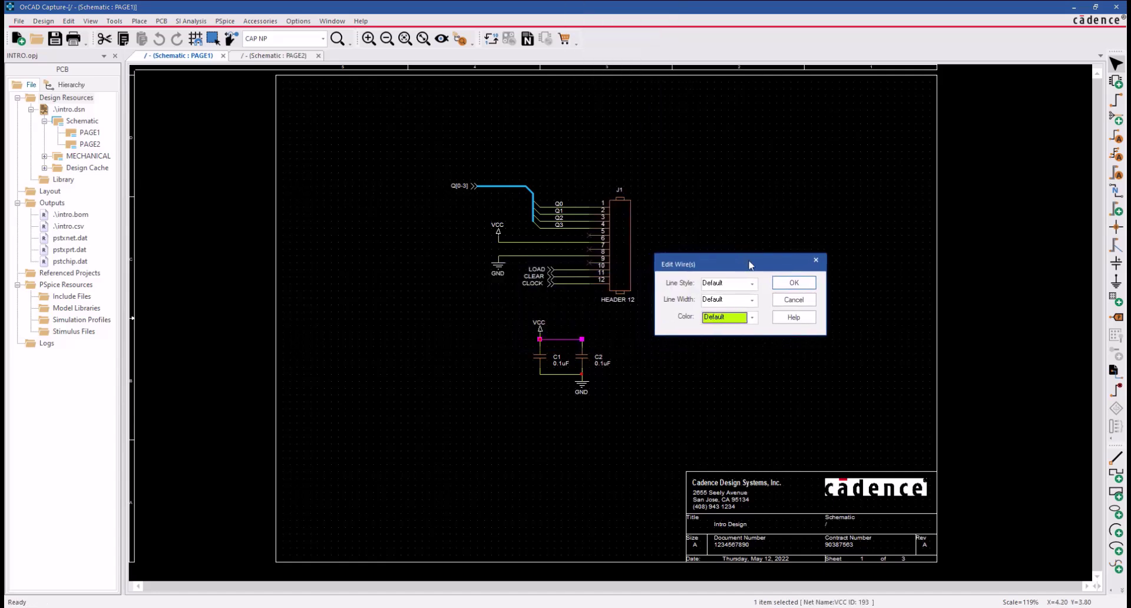
pyautogui.click(751, 283)
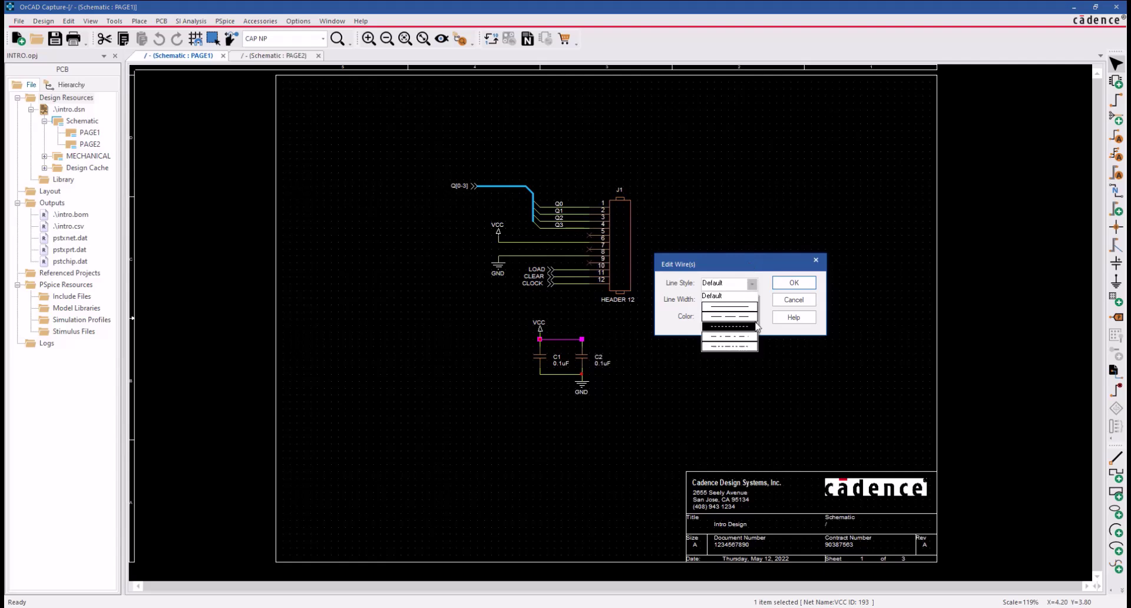
pyautogui.click(763, 278)
pyautogui.click(752, 300)
pyautogui.click(740, 327)
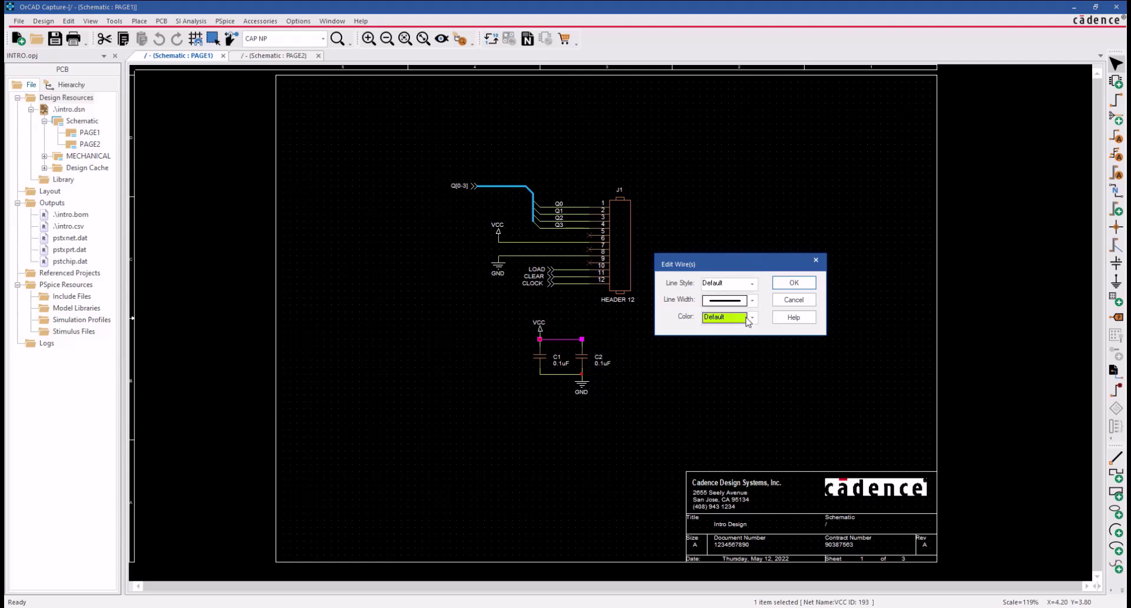
pyautogui.click(752, 317)
pyautogui.click(728, 350)
pyautogui.click(794, 282)
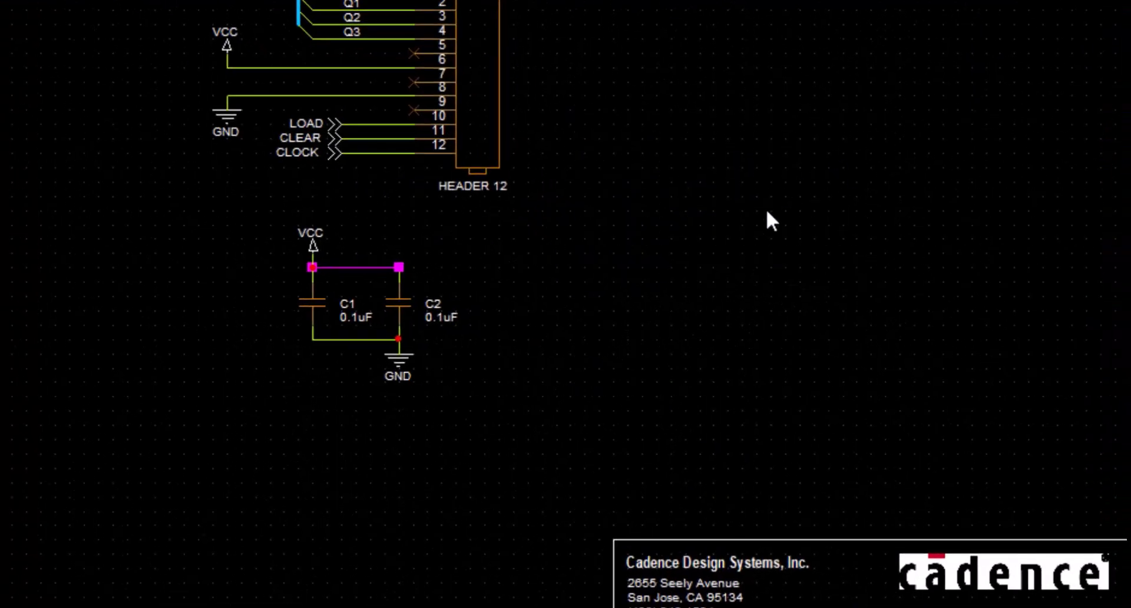
pyautogui.click(767, 213)
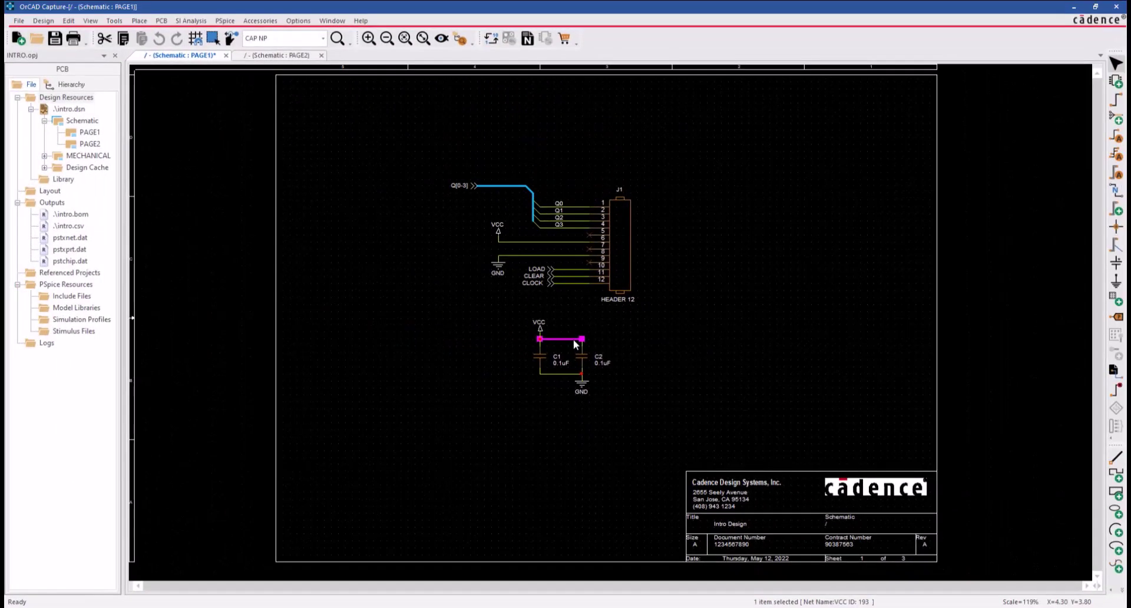
# Set the C1–C2 VCC wire colour to Default, keeping its line width.
pyautogui.rightClick(388, 267)
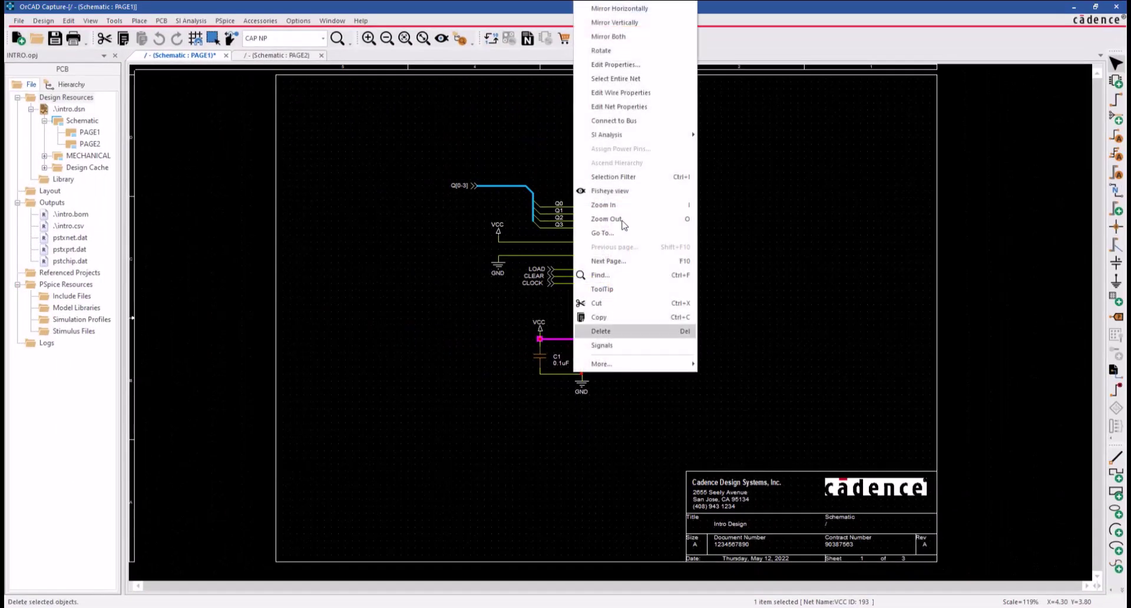
pyautogui.click(642, 92)
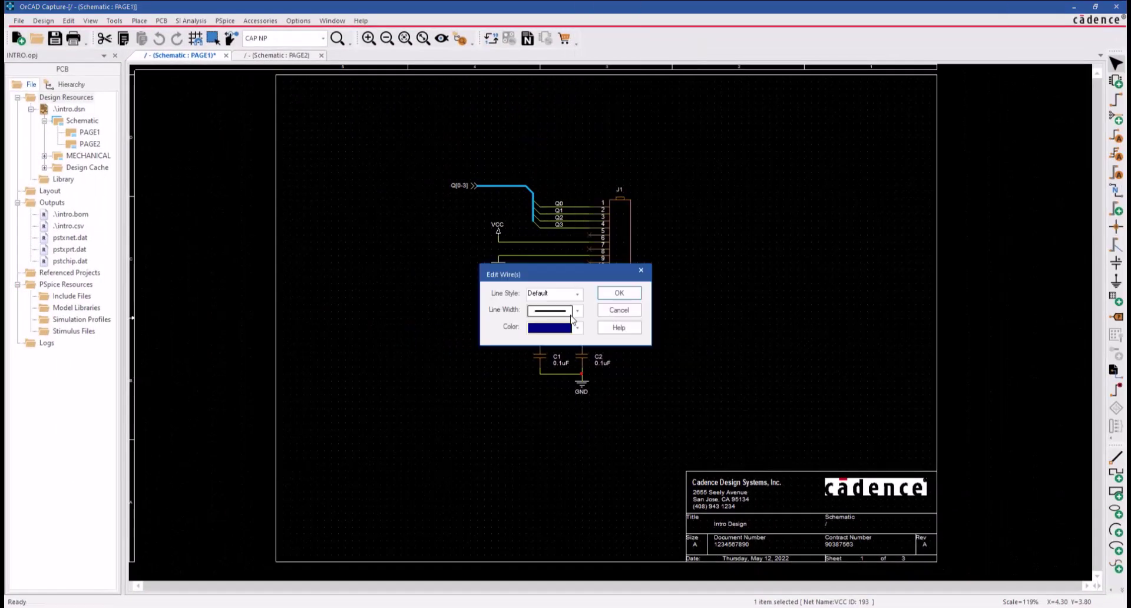
pyautogui.click(572, 311)
pyautogui.click(553, 344)
pyautogui.click(560, 330)
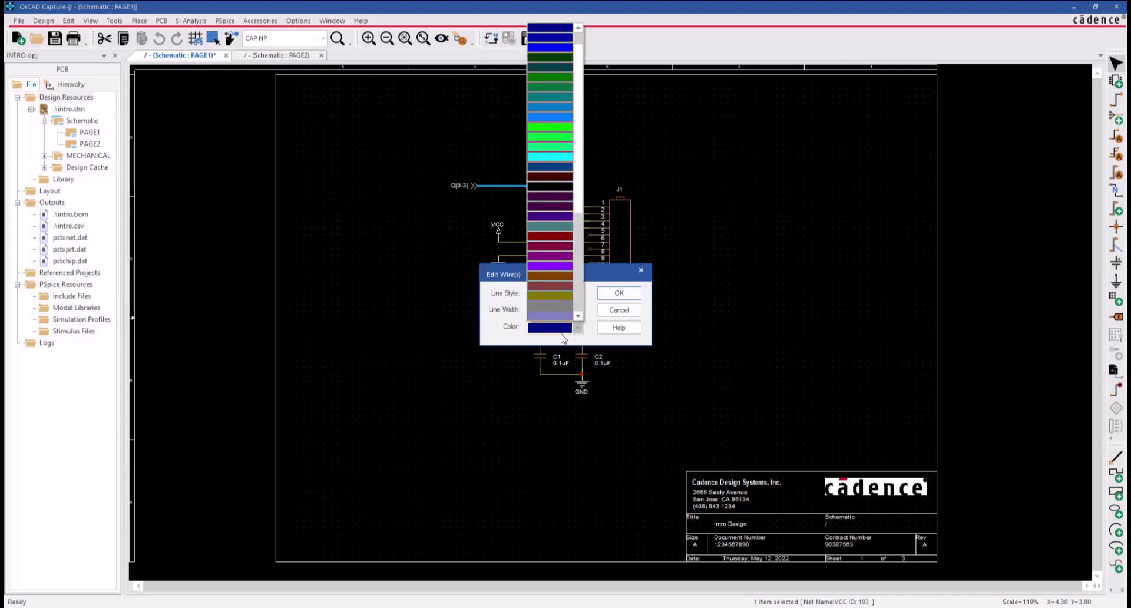
pyautogui.scroll(2, 562, 70)
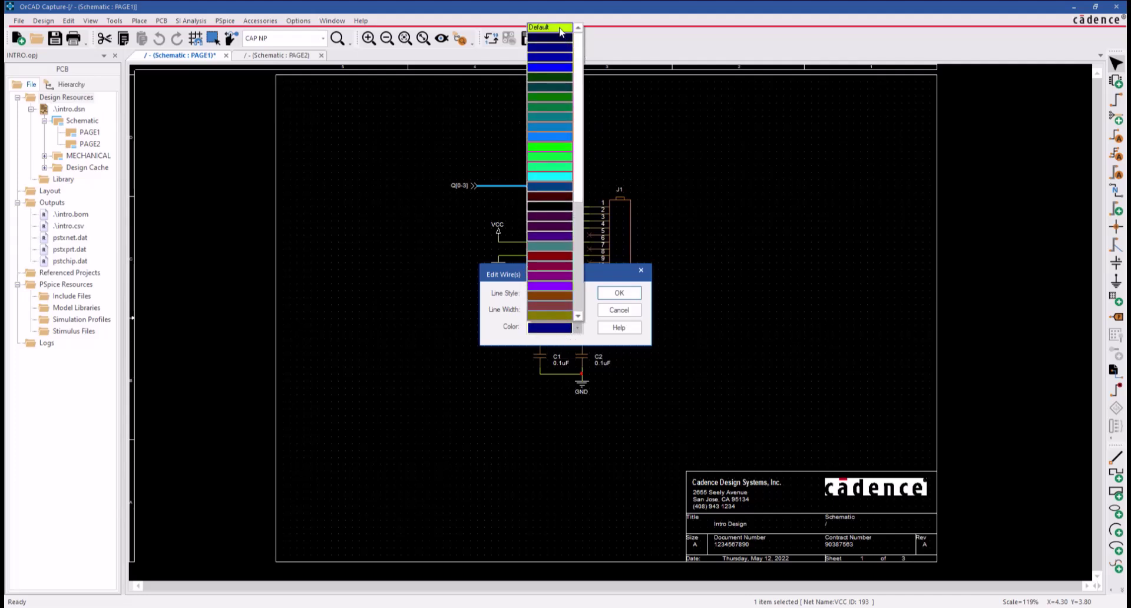
pyautogui.click(560, 27)
pyautogui.click(618, 293)
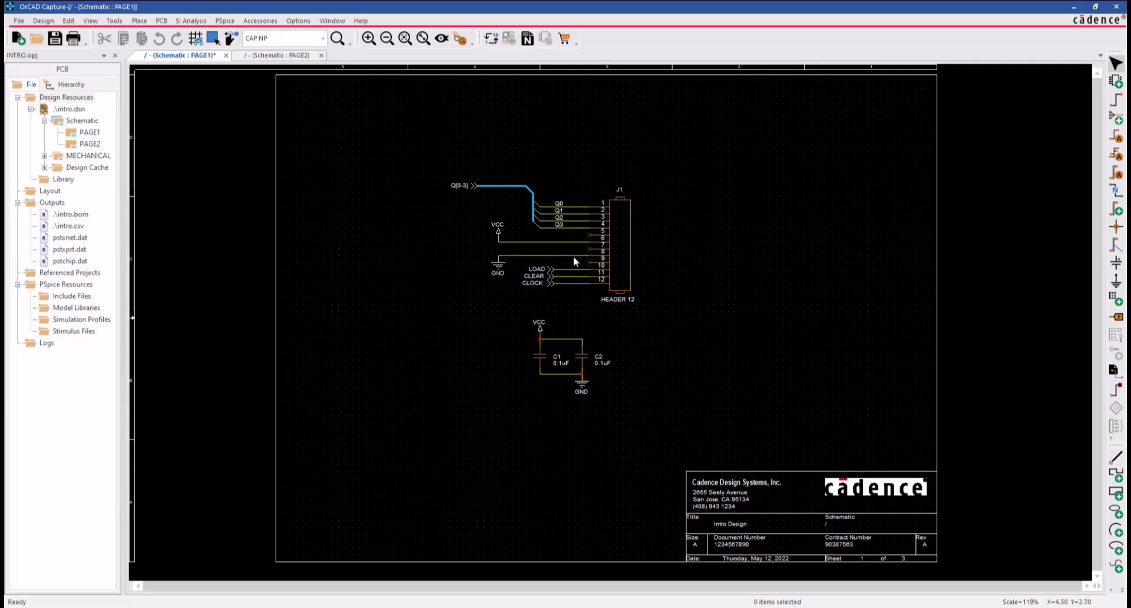
# Select the VCC wire and bring up its Edit Net Properties settings.
pyautogui.rightClick(545, 242)
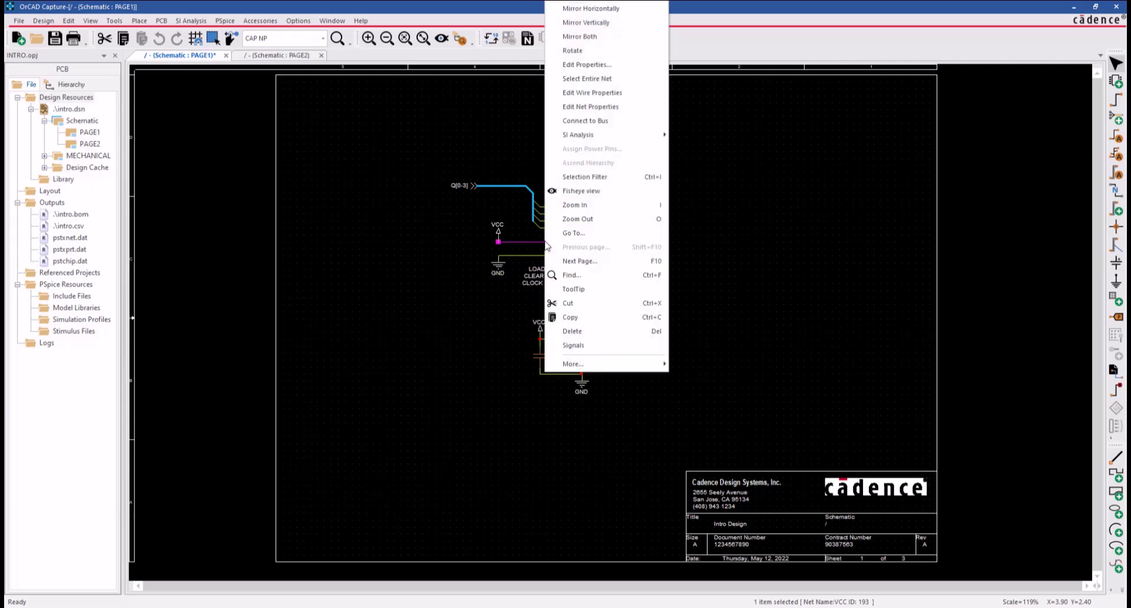
pyautogui.click(712, 152)
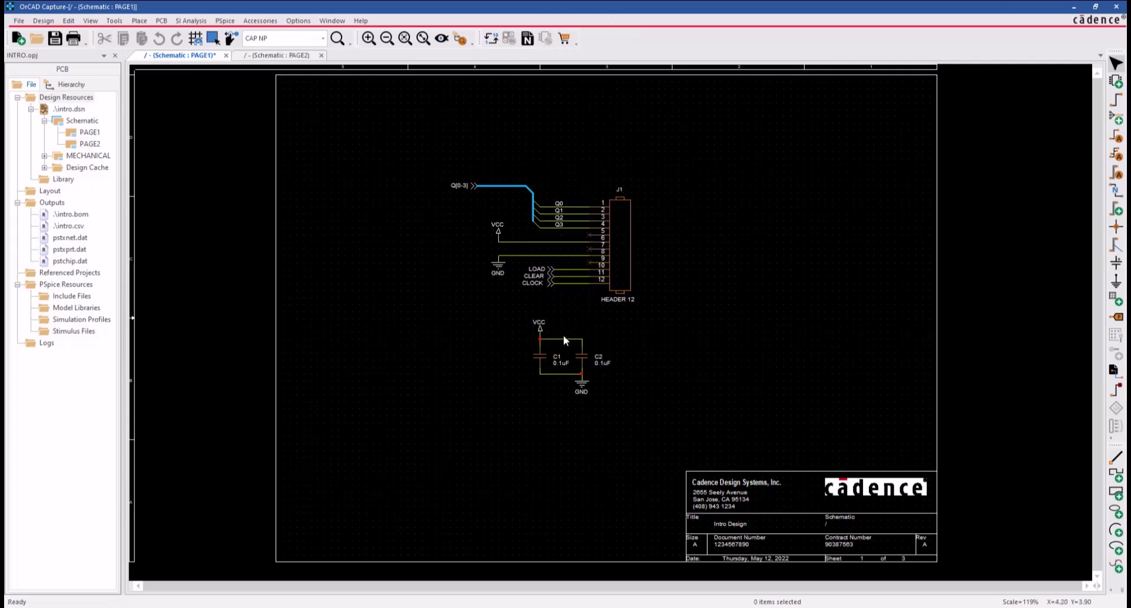
pyautogui.click(545, 242)
pyautogui.rightClick(549, 241)
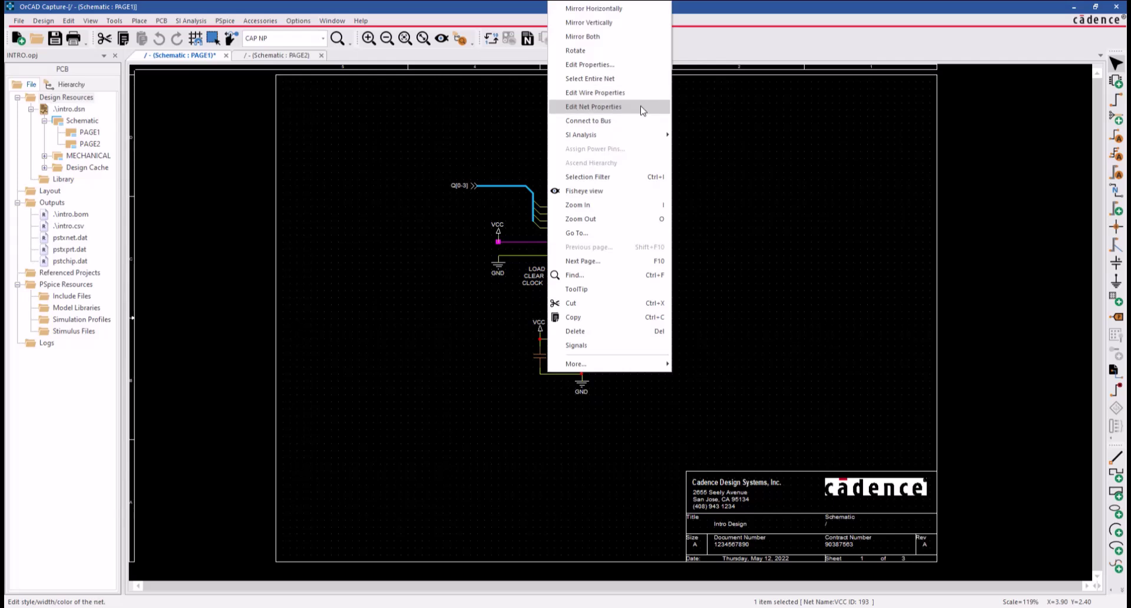
pyautogui.click(593, 107)
# Give the VCC net the default line style, a thicker width and an olive colour.
pyautogui.moveTo(567, 274); pyautogui.dragTo(755, 220)
pyautogui.click(763, 238)
pyautogui.click(763, 244)
pyautogui.click(763, 254)
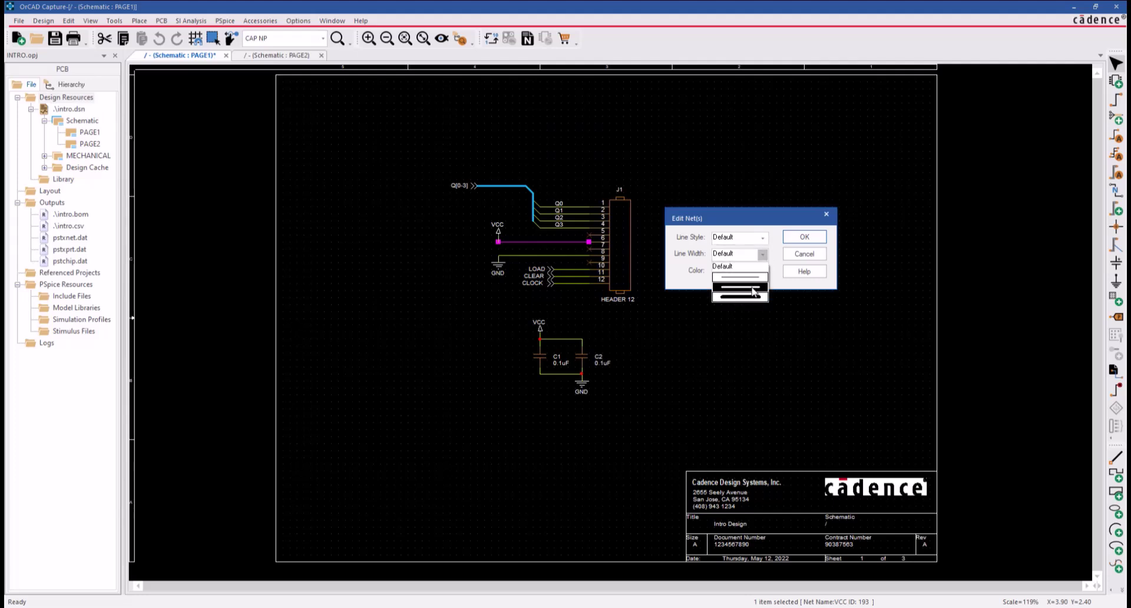
pyautogui.click(753, 291)
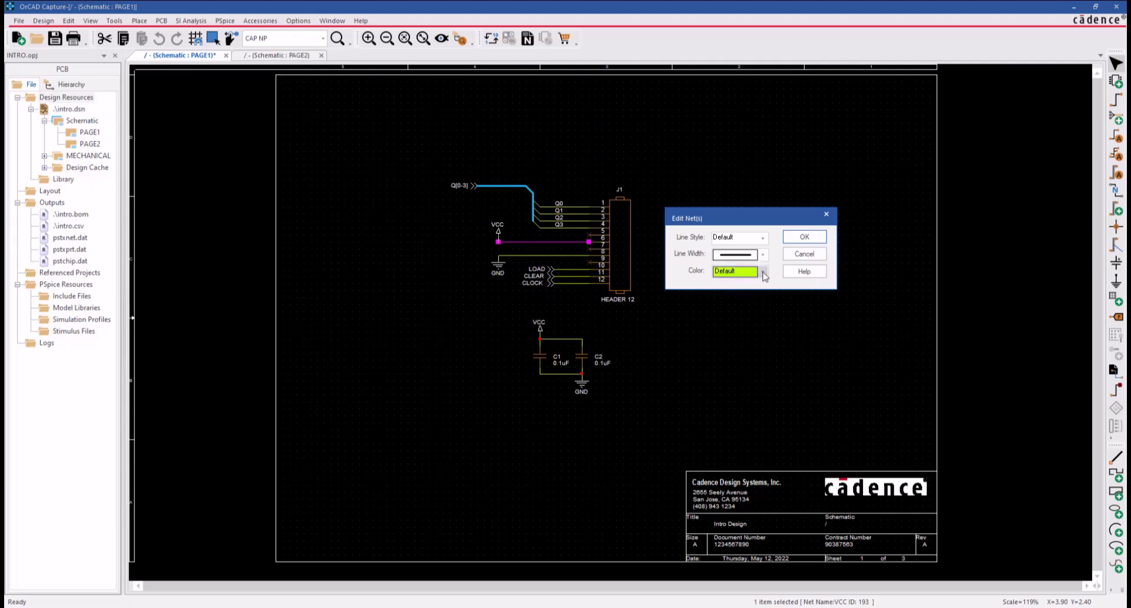
pyautogui.click(763, 272)
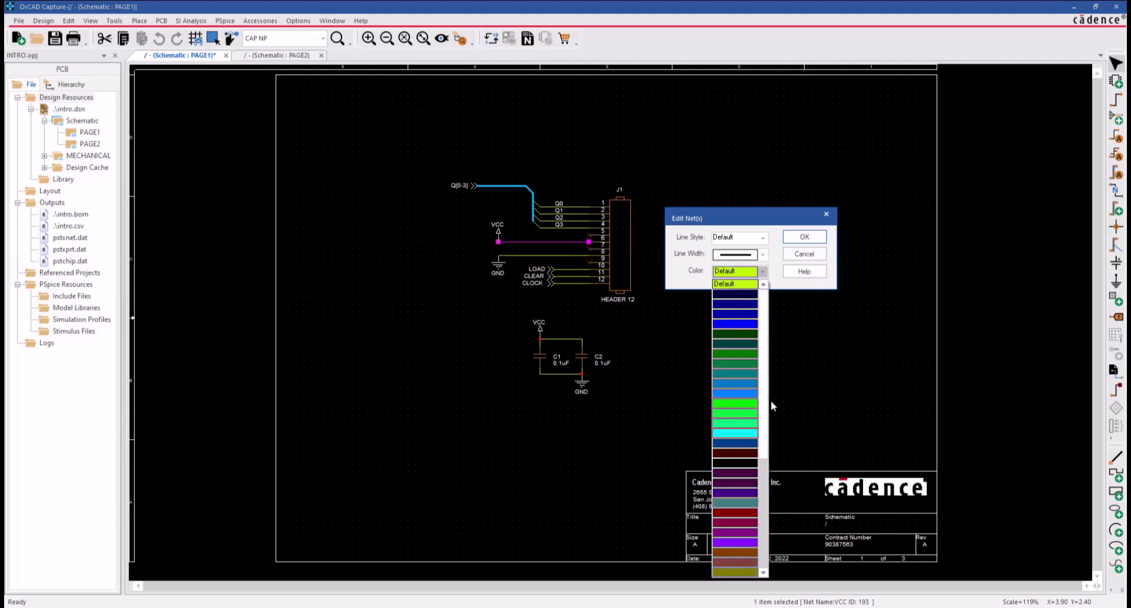
pyautogui.scroll(-3, 754, 412)
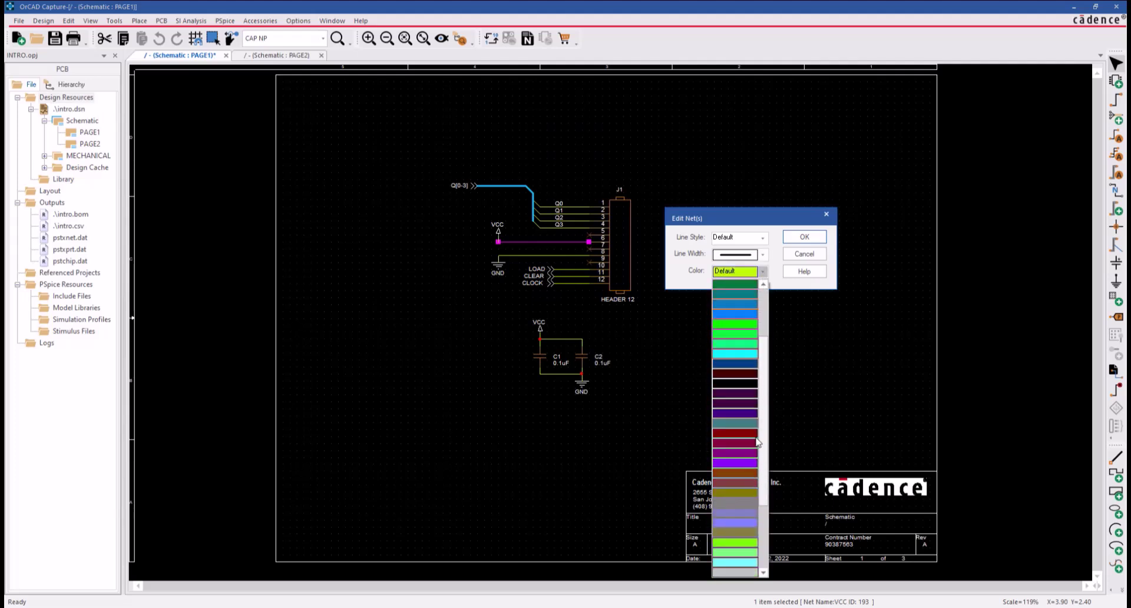
pyautogui.click(731, 494)
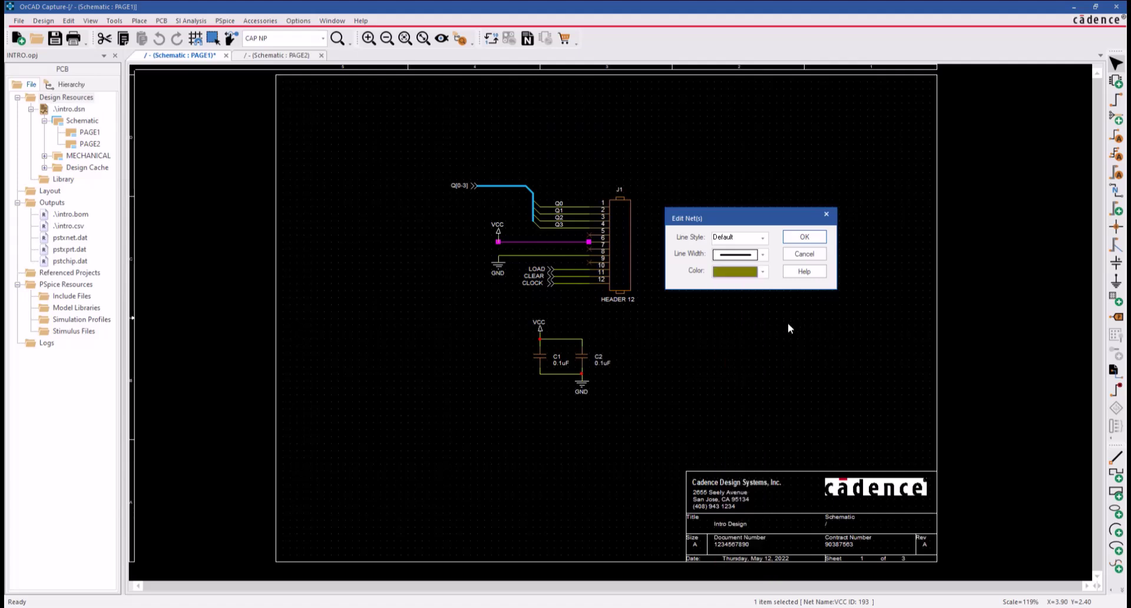
pyautogui.click(801, 237)
pyautogui.click(749, 273)
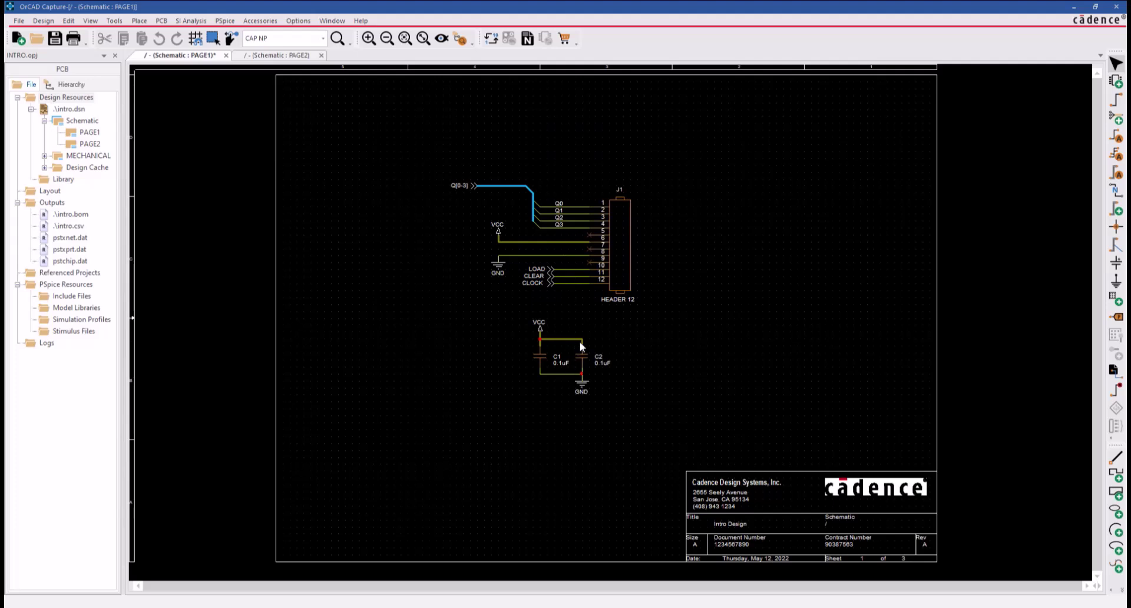
# Set the CLOCK net to a dashed green line via Edit Net Properties, keeping its width.
pyautogui.click(575, 283)
pyautogui.rightClick(575, 283)
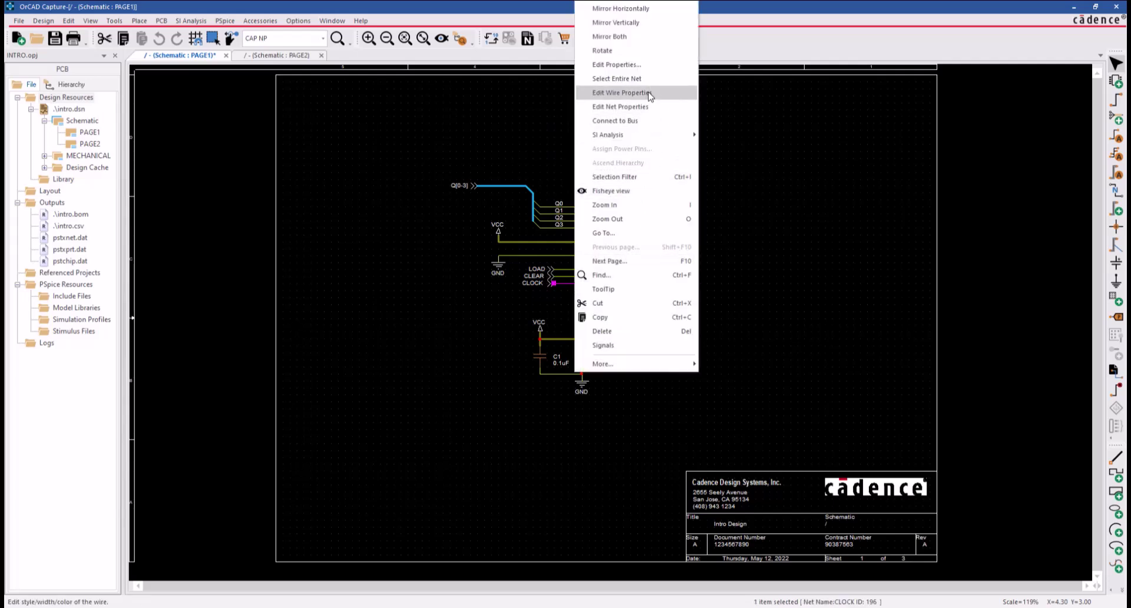
pyautogui.click(647, 107)
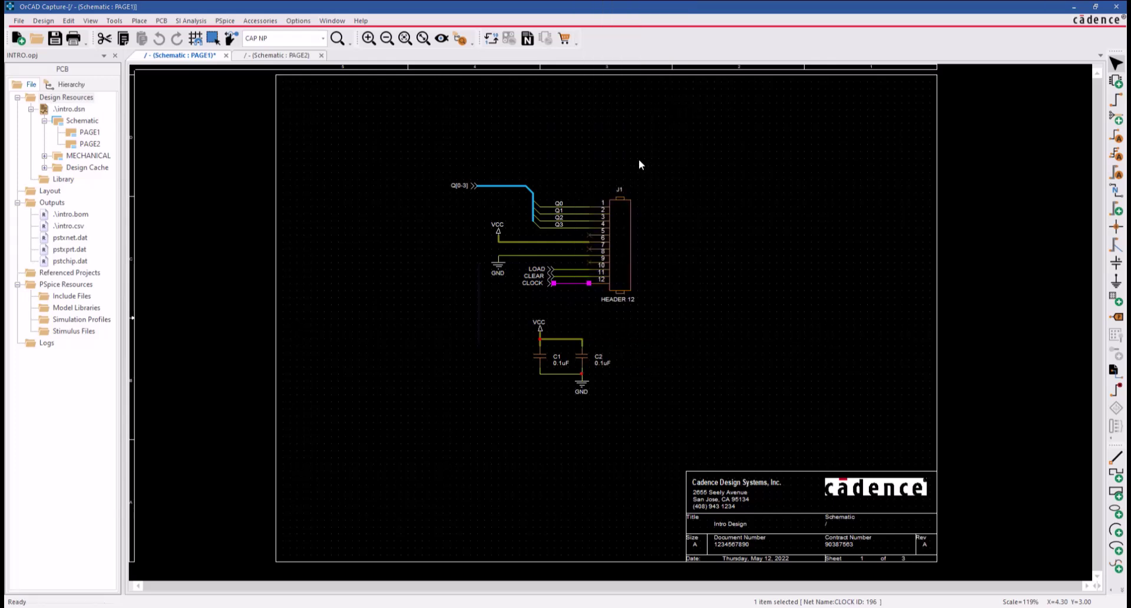
pyautogui.moveTo(583, 273); pyautogui.dragTo(733, 230)
pyautogui.click(715, 267)
pyautogui.click(718, 268)
pyautogui.click(717, 252)
pyautogui.click(707, 284)
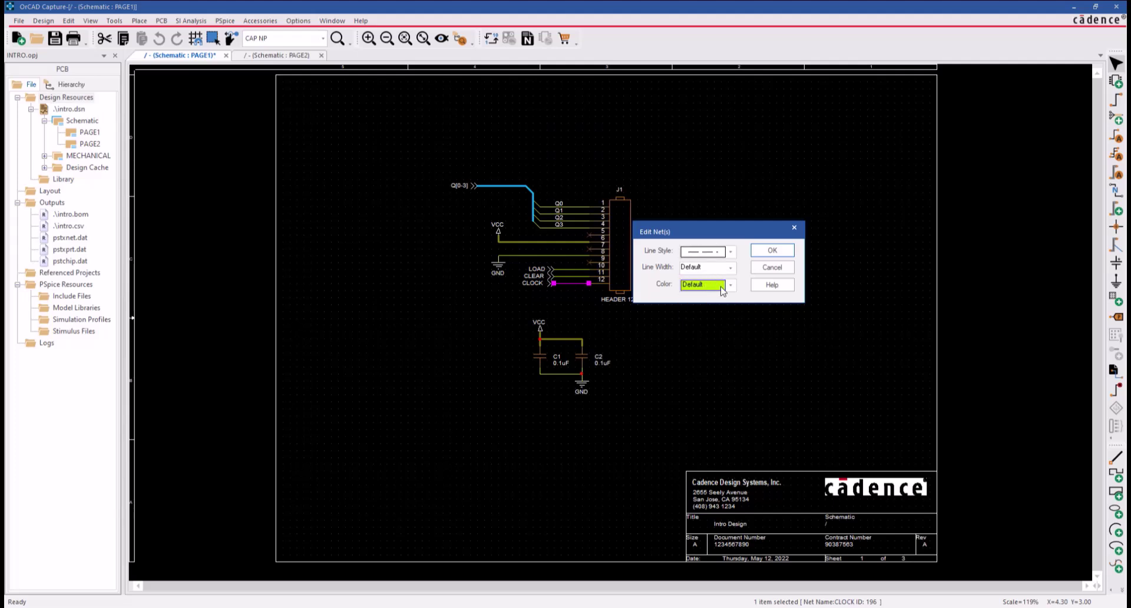
pyautogui.click(722, 286)
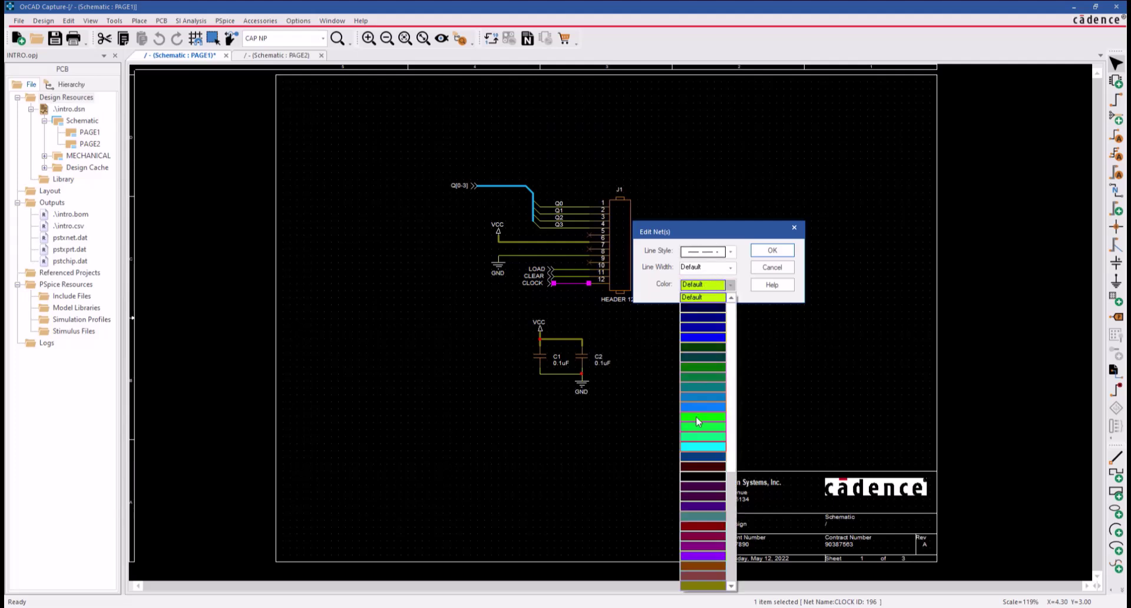
pyautogui.click(697, 419)
pyautogui.click(772, 250)
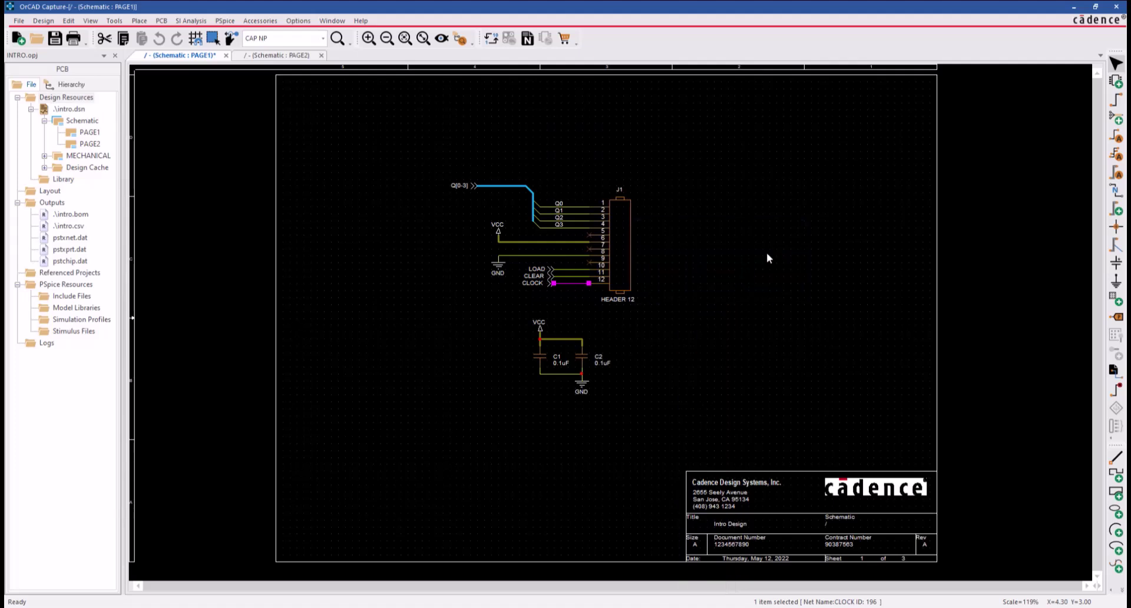
pyautogui.click(628, 295)
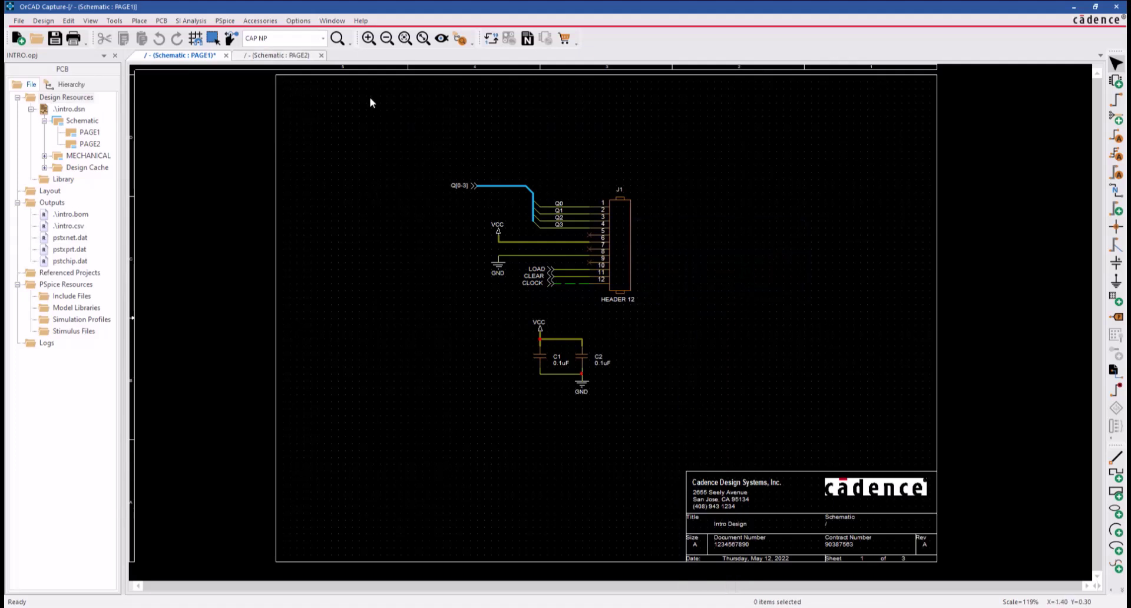
# On PAGE2, colour the Q[0-3] bus net green through Edit Net Properties.
pyautogui.click(282, 56)
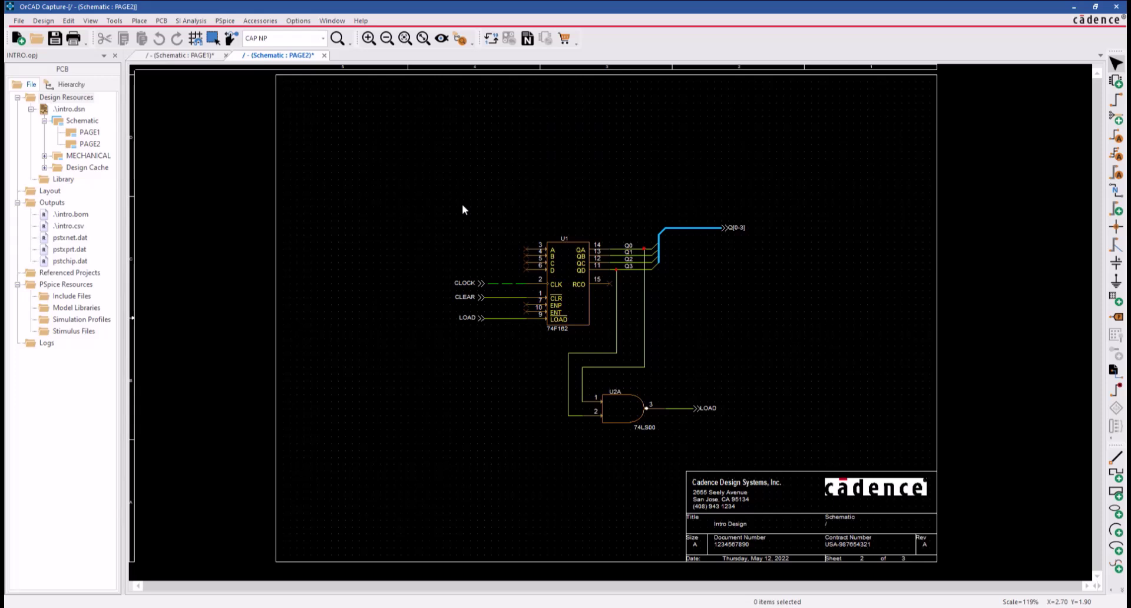
pyautogui.click(695, 229)
pyautogui.rightClick(694, 229)
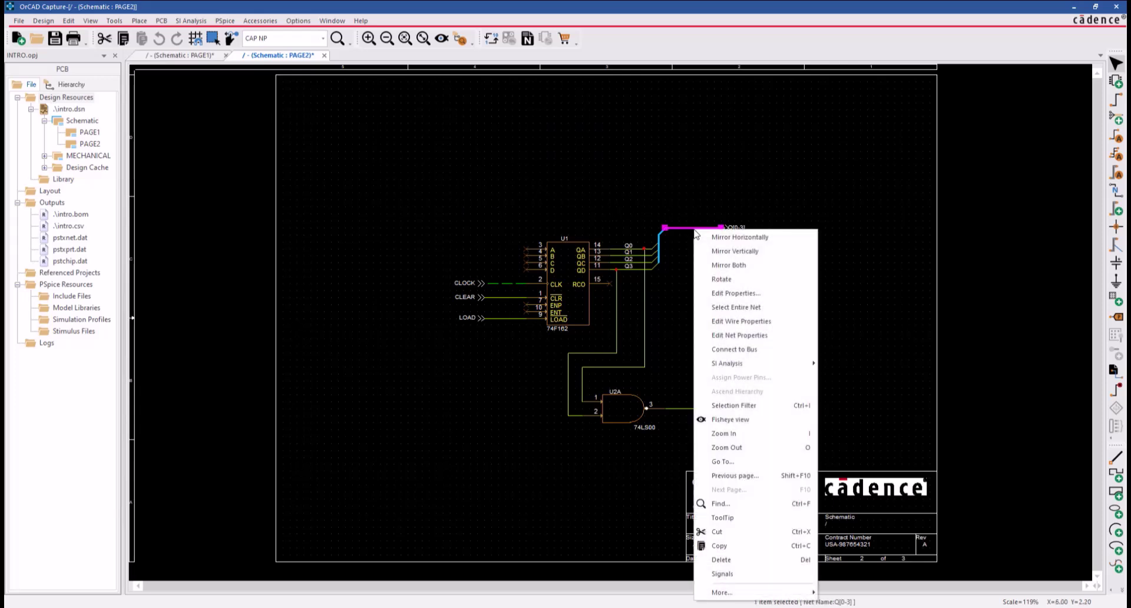
pyautogui.click(748, 336)
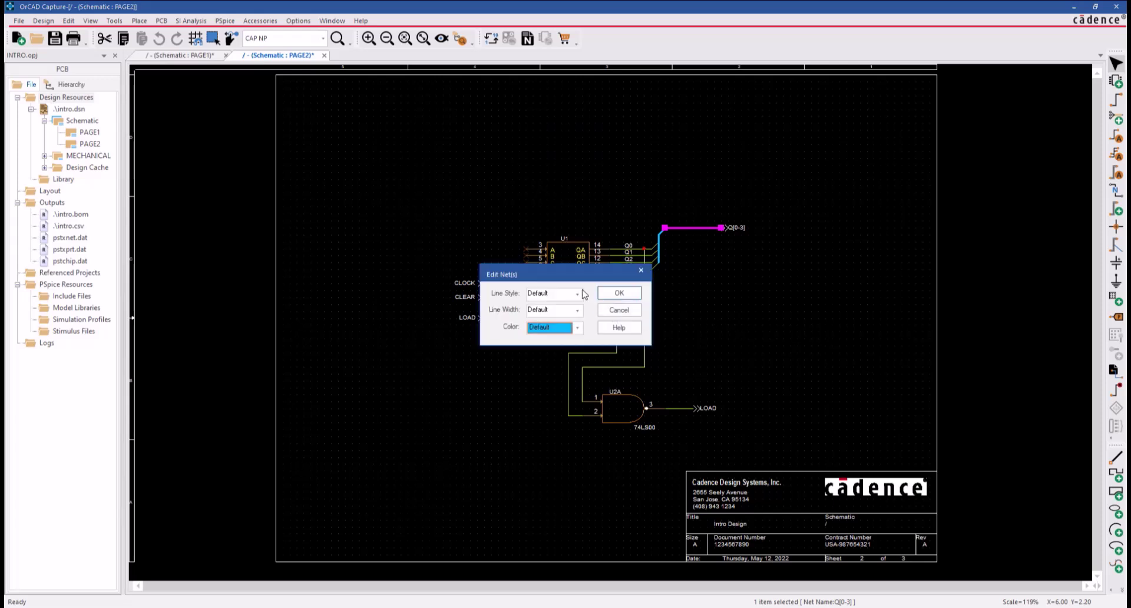
pyautogui.moveTo(571, 270); pyautogui.dragTo(782, 254)
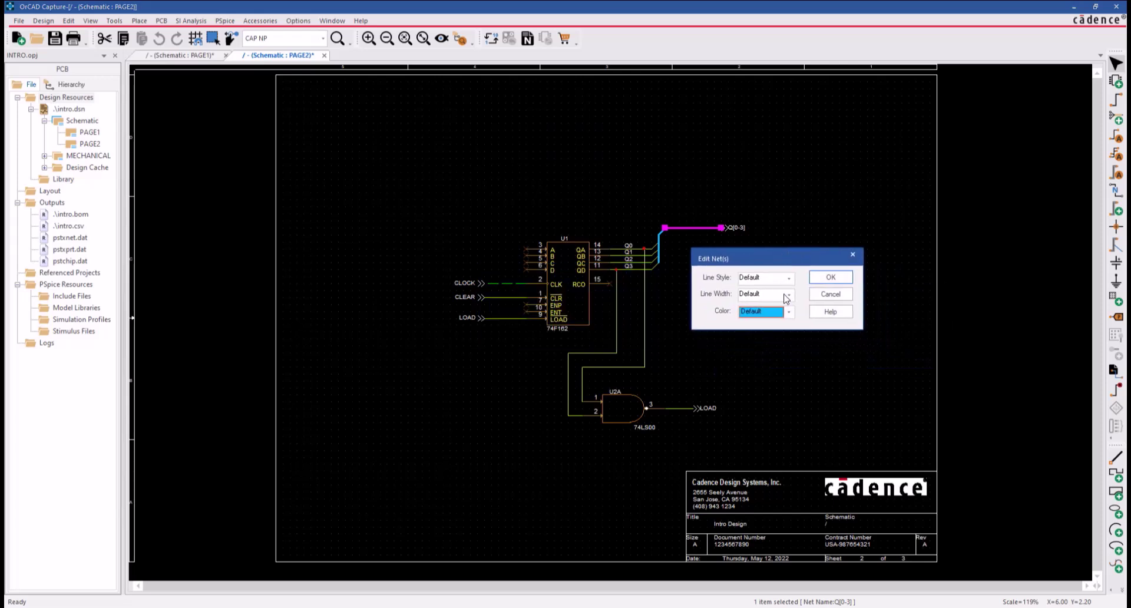
pyautogui.click(789, 312)
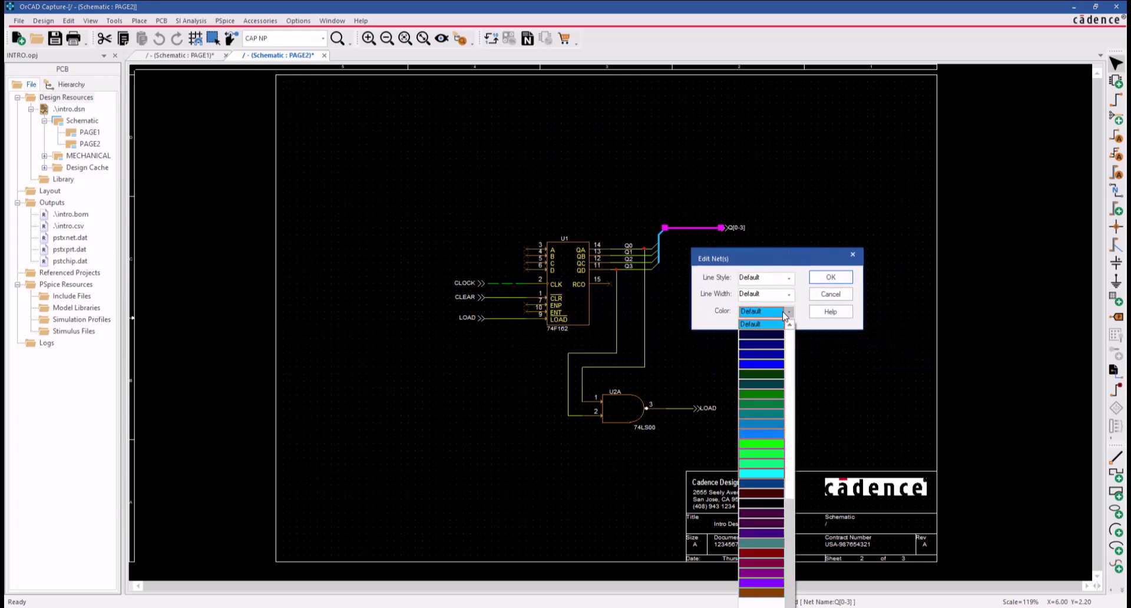
pyautogui.click(759, 402)
pyautogui.click(825, 276)
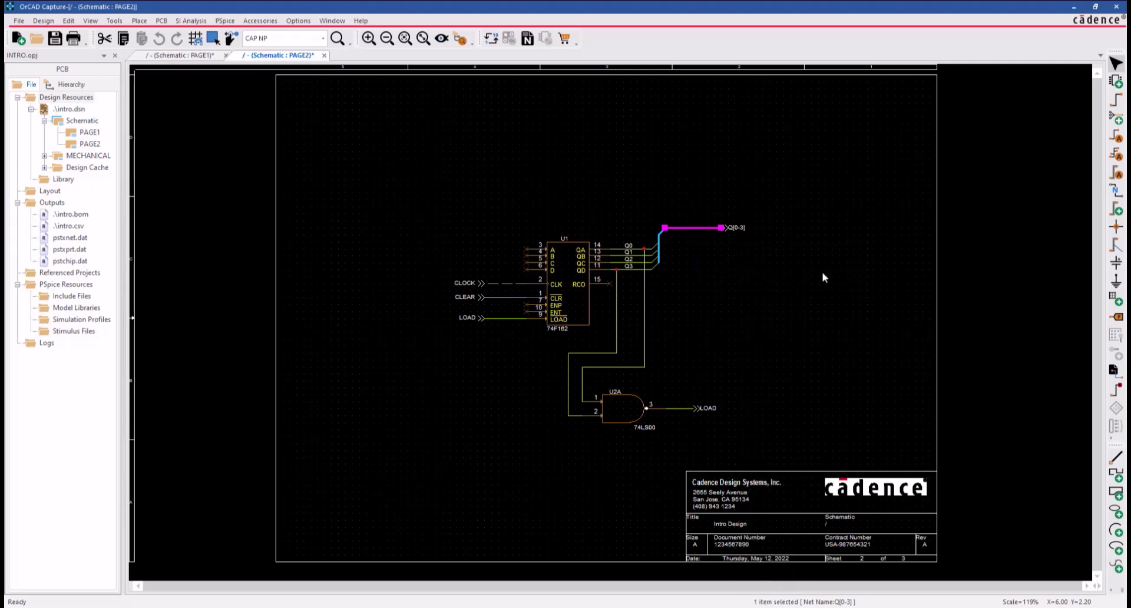
pyautogui.click(780, 288)
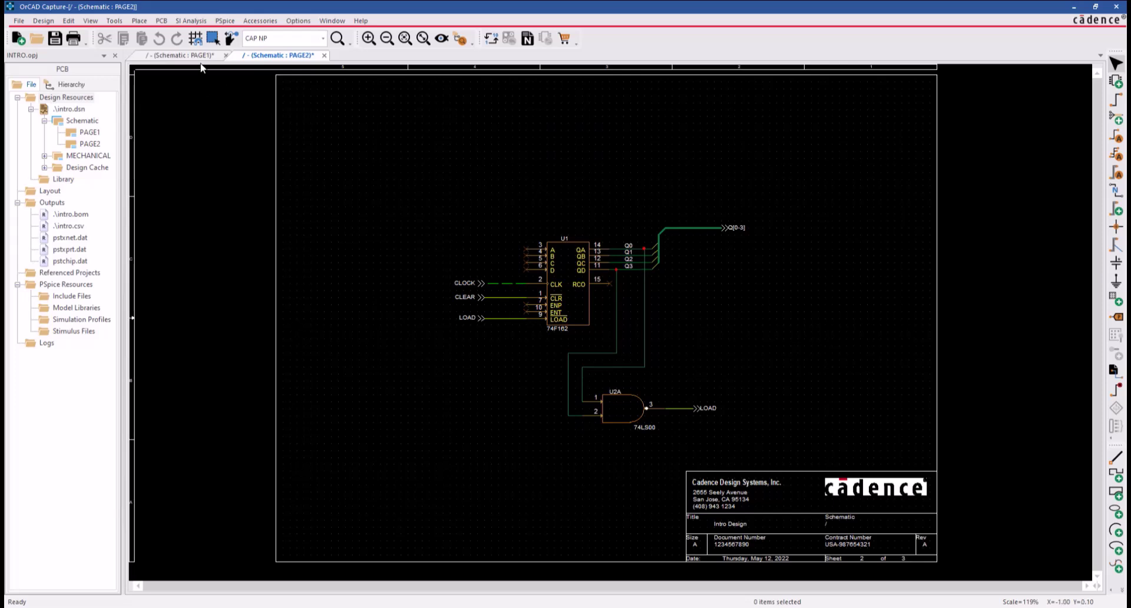
# On PAGE1, set the Q[0-3] bus net colour back to Default.
pyautogui.hotkey('ctrl', 'Tab')
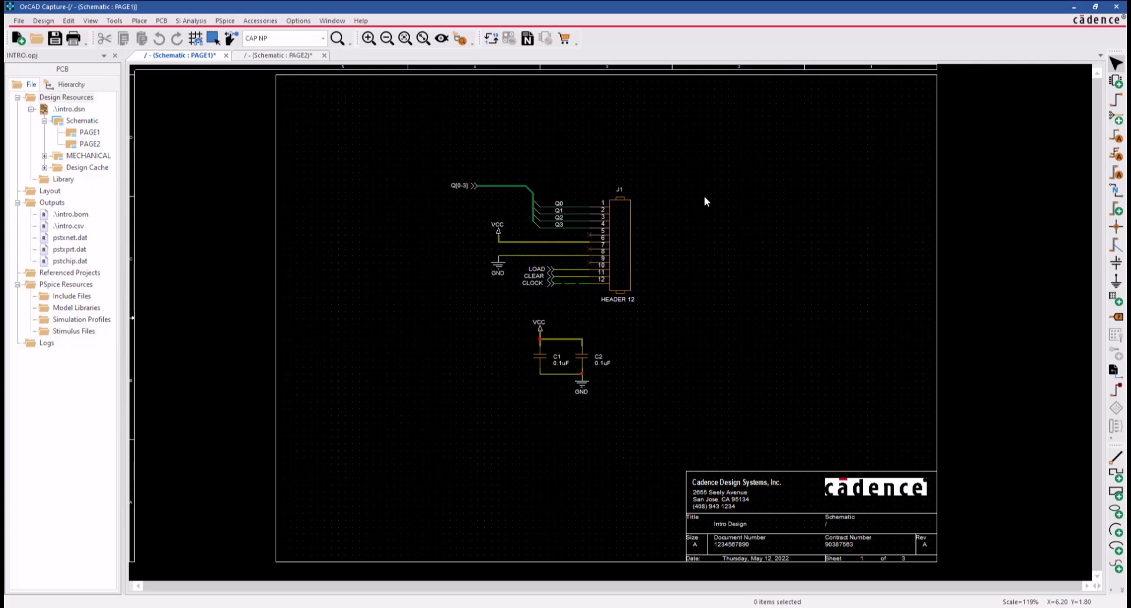
pyautogui.click(514, 187)
pyautogui.rightClick(515, 192)
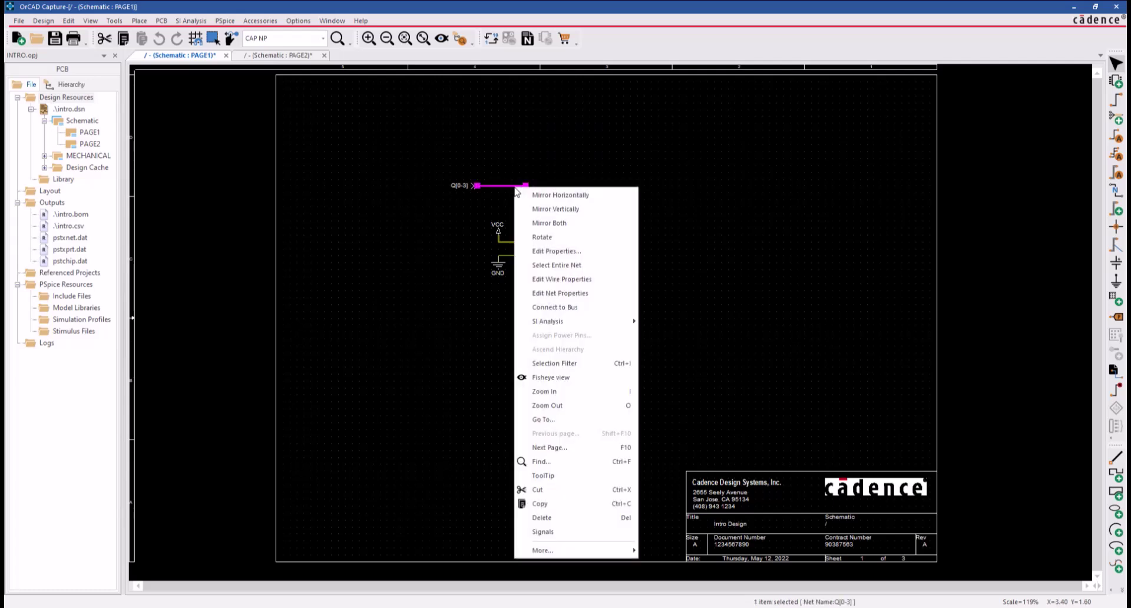
pyautogui.click(589, 293)
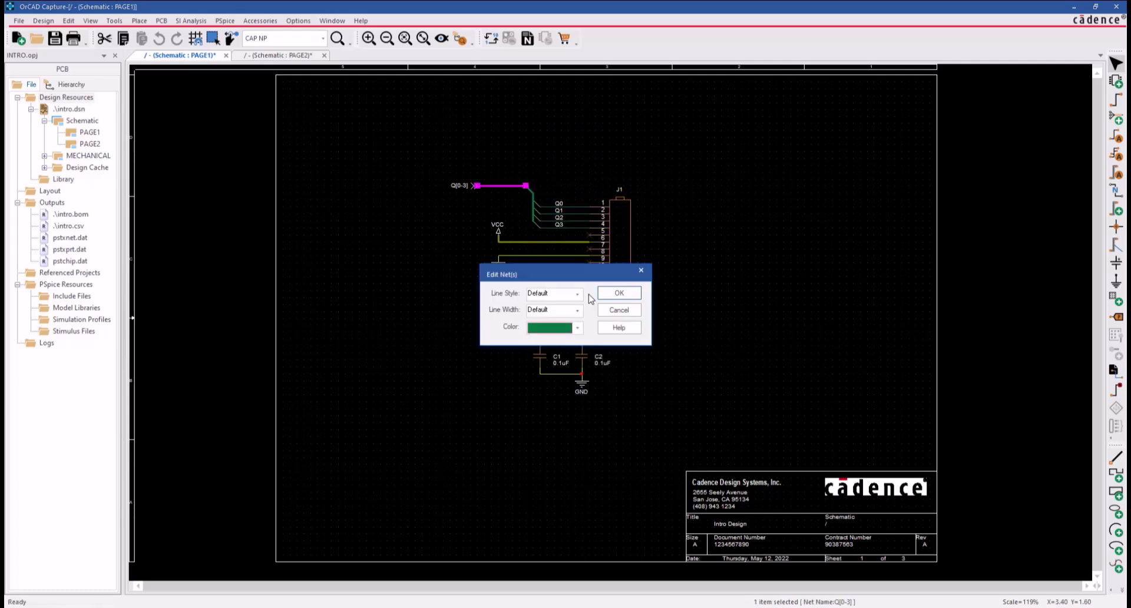
pyautogui.click(578, 327)
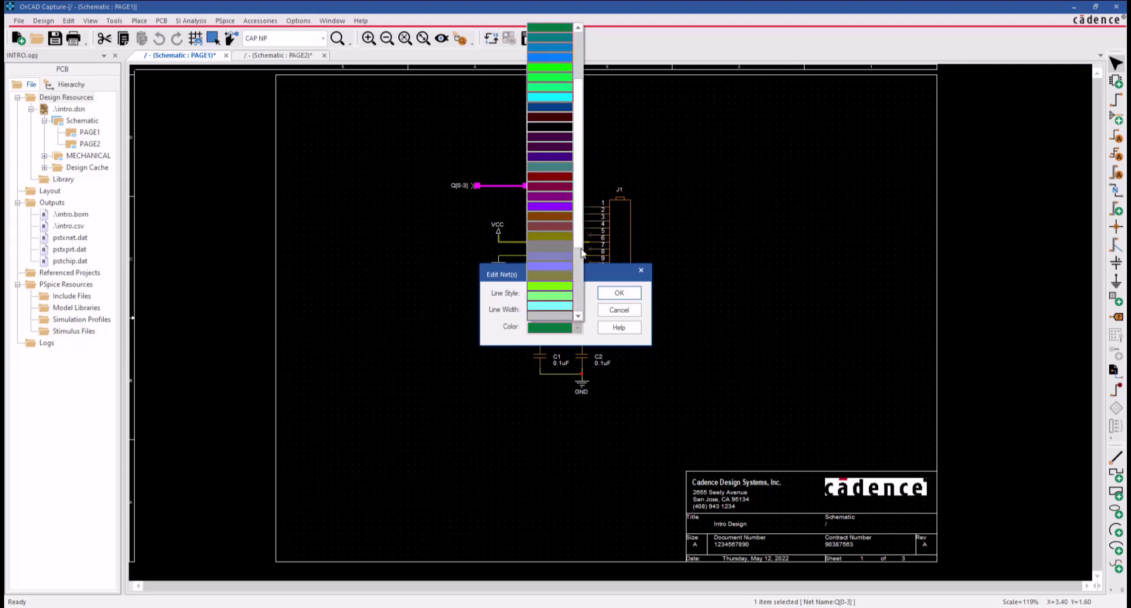
pyautogui.moveTo(581, 252); pyautogui.dragTo(584, 41)
pyautogui.click(550, 27)
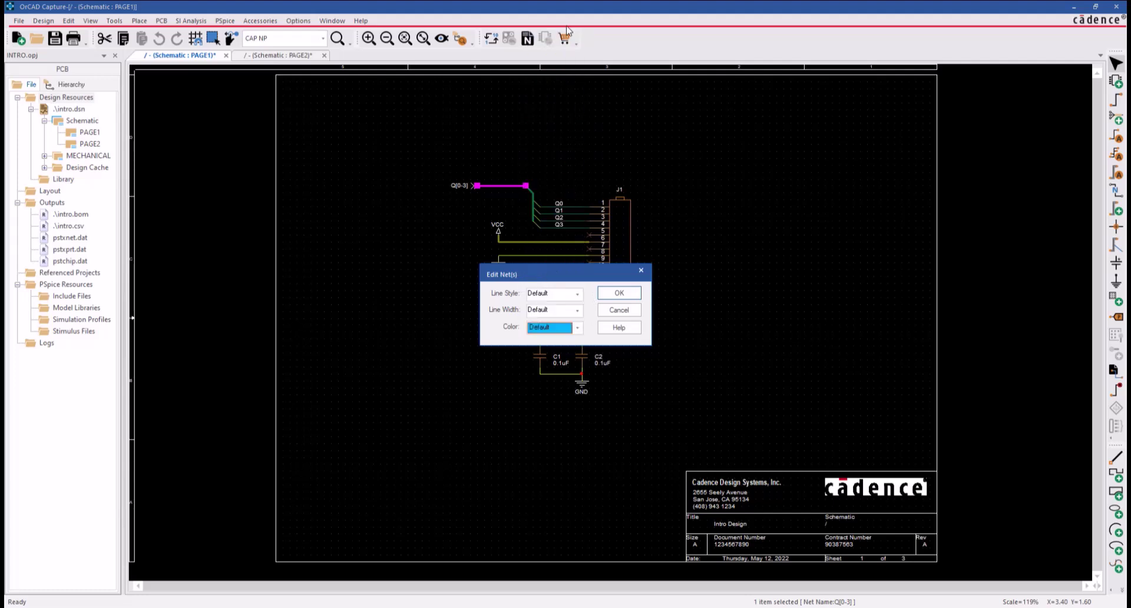
pyautogui.click(619, 292)
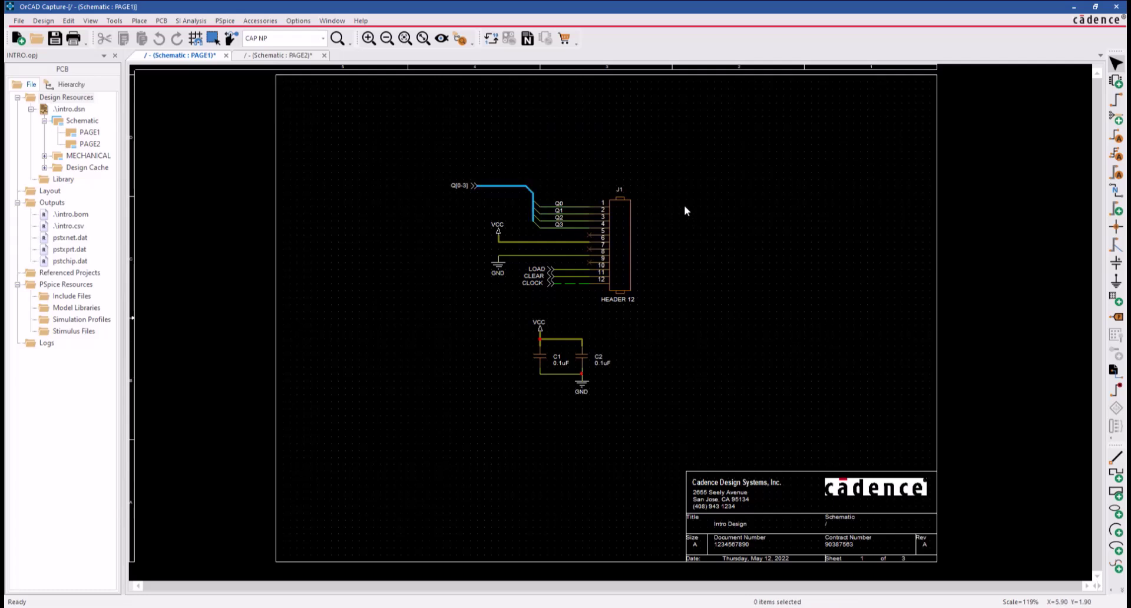